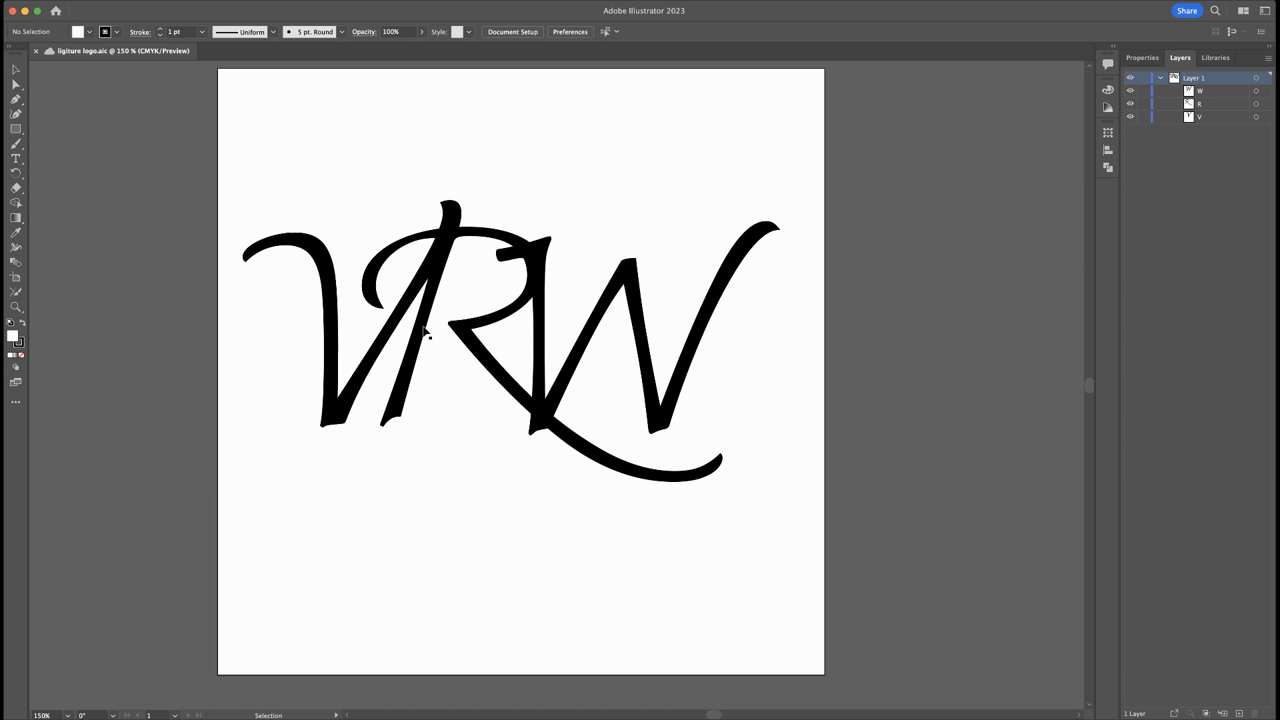
Step: Reposition the W so it overlaps the R's bowl and leg, at about X 4.04 in, Y 3.66 in
{"action": "scroll", "coordinate": [425, 330], "scroll_direction": "up", "scroll_amount": 1}
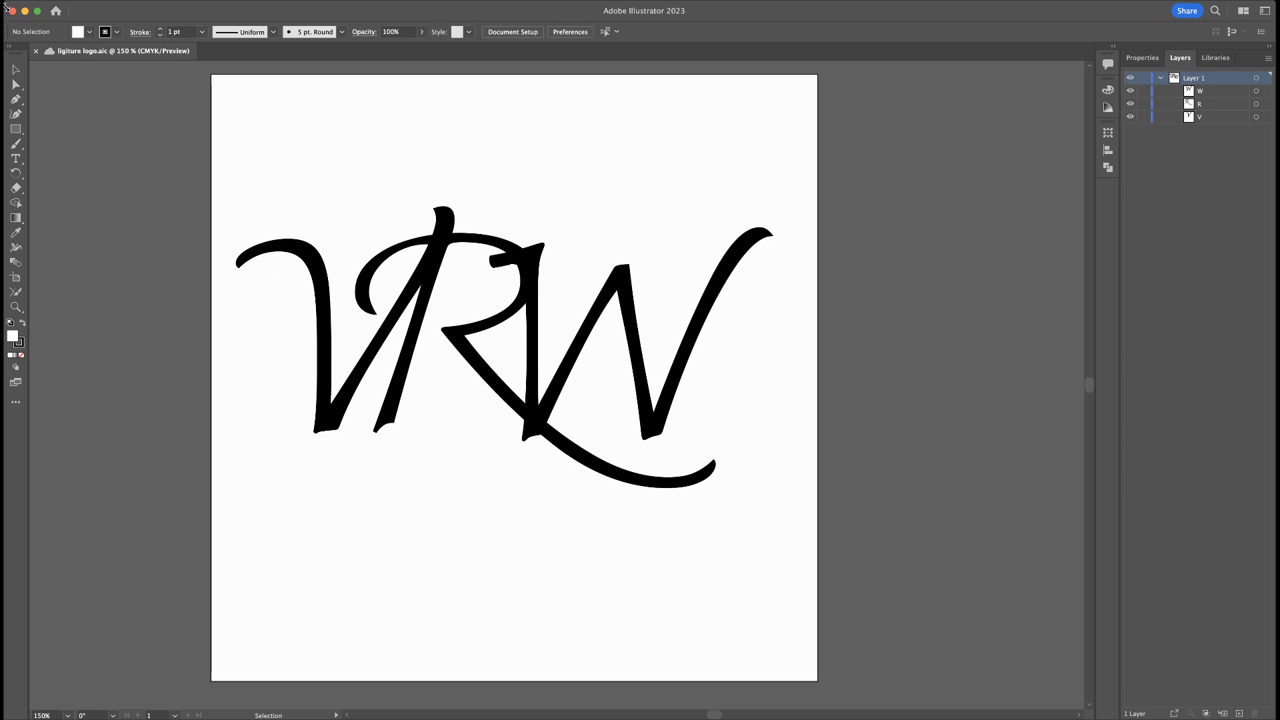
{"action": "left_click_drag", "start_coordinate": [6, 4], "coordinate": [2, 22]}
{"action": "mouse_move", "coordinate": [630, 372]}
{"action": "left_mouse_down"}
{"action": "mouse_move", "coordinate": [679, 377]}
{"action": "mouse_move", "coordinate": [624, 382]}
{"action": "left_mouse_up"}
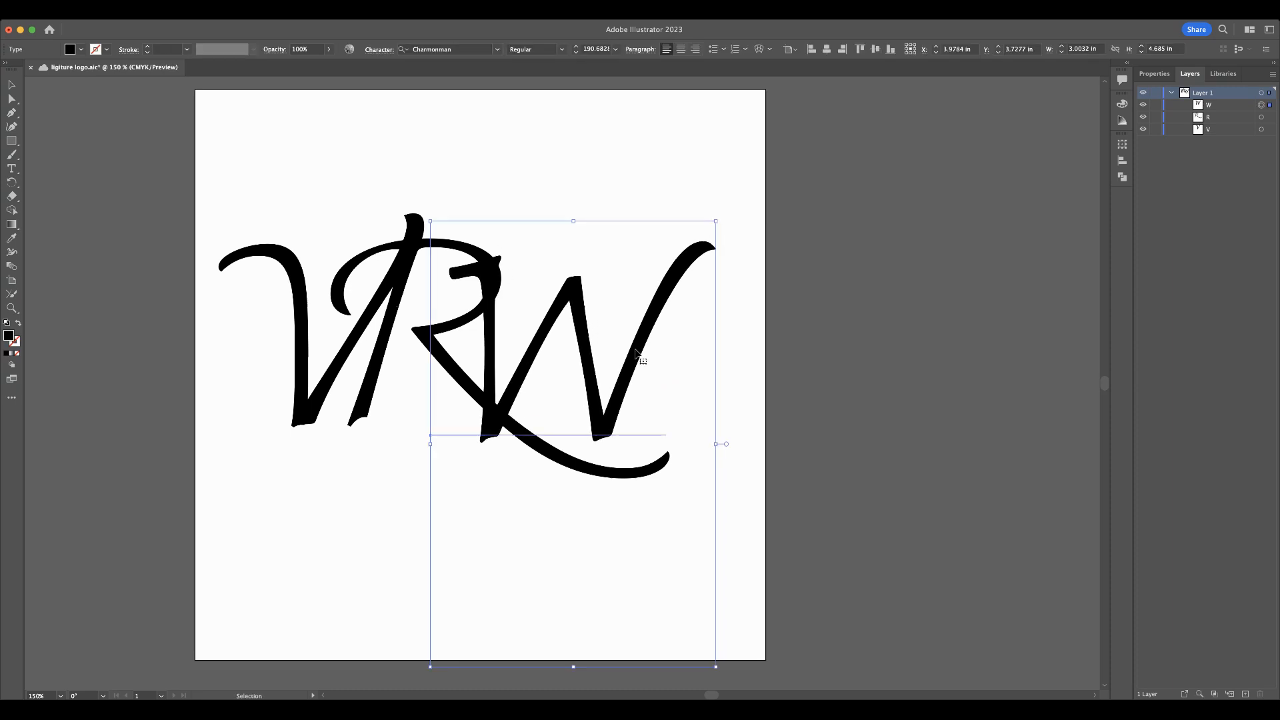
{"action": "mouse_move", "coordinate": [635, 353]}
{"action": "left_mouse_down"}
{"action": "mouse_move", "coordinate": [628, 343]}
{"action": "mouse_move", "coordinate": [642, 346]}
{"action": "left_mouse_up"}
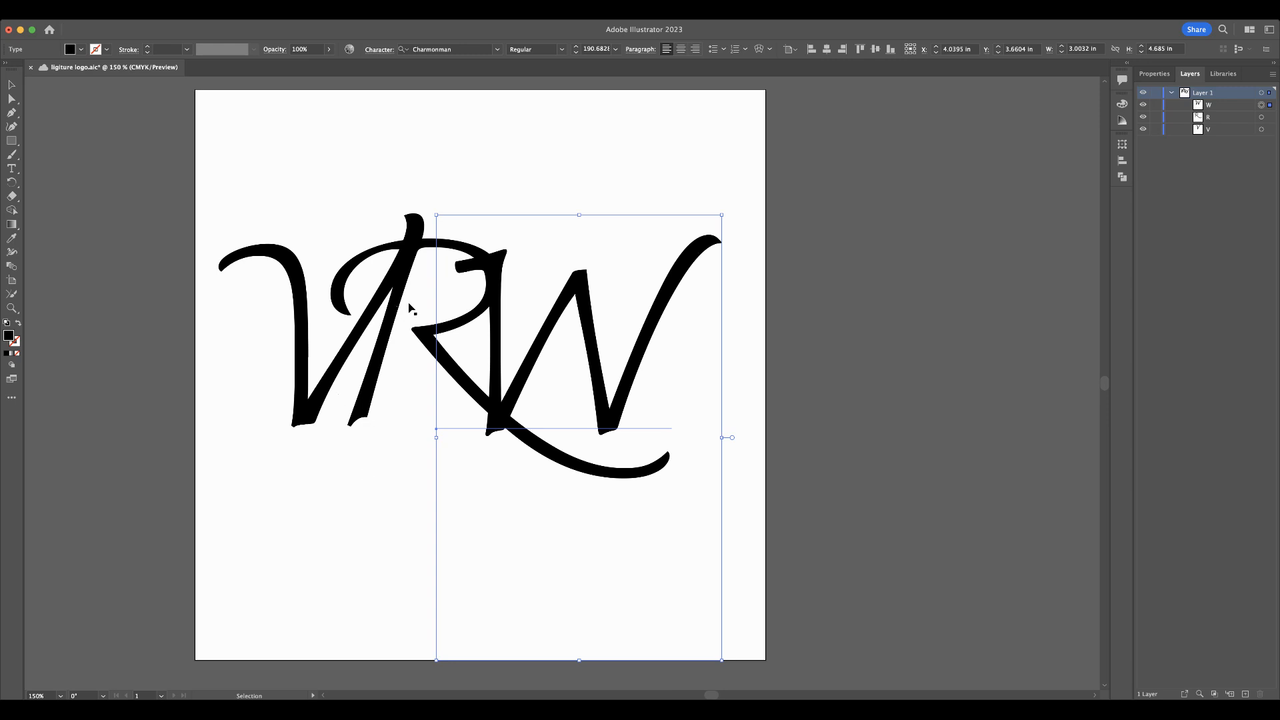
{"action": "scroll", "coordinate": [440, 320], "scroll_direction": "right", "scroll_amount": 1}
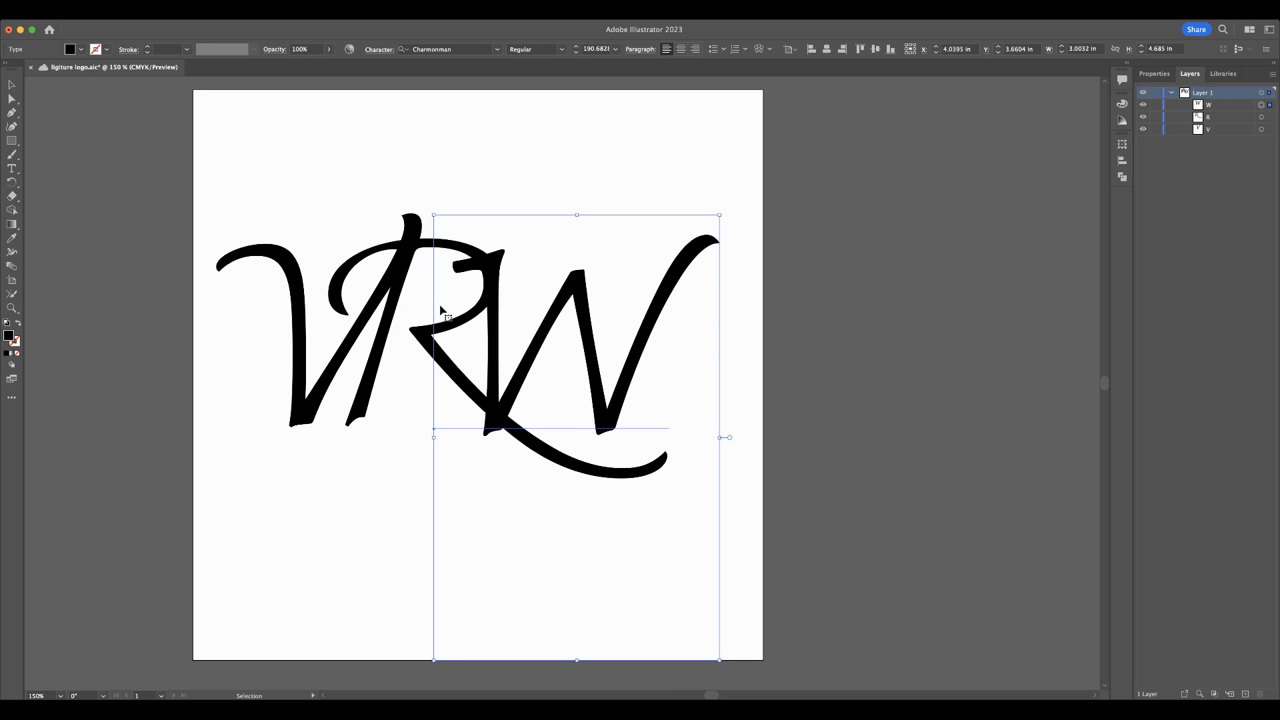
{"action": "left_click", "coordinate": [536, 208]}
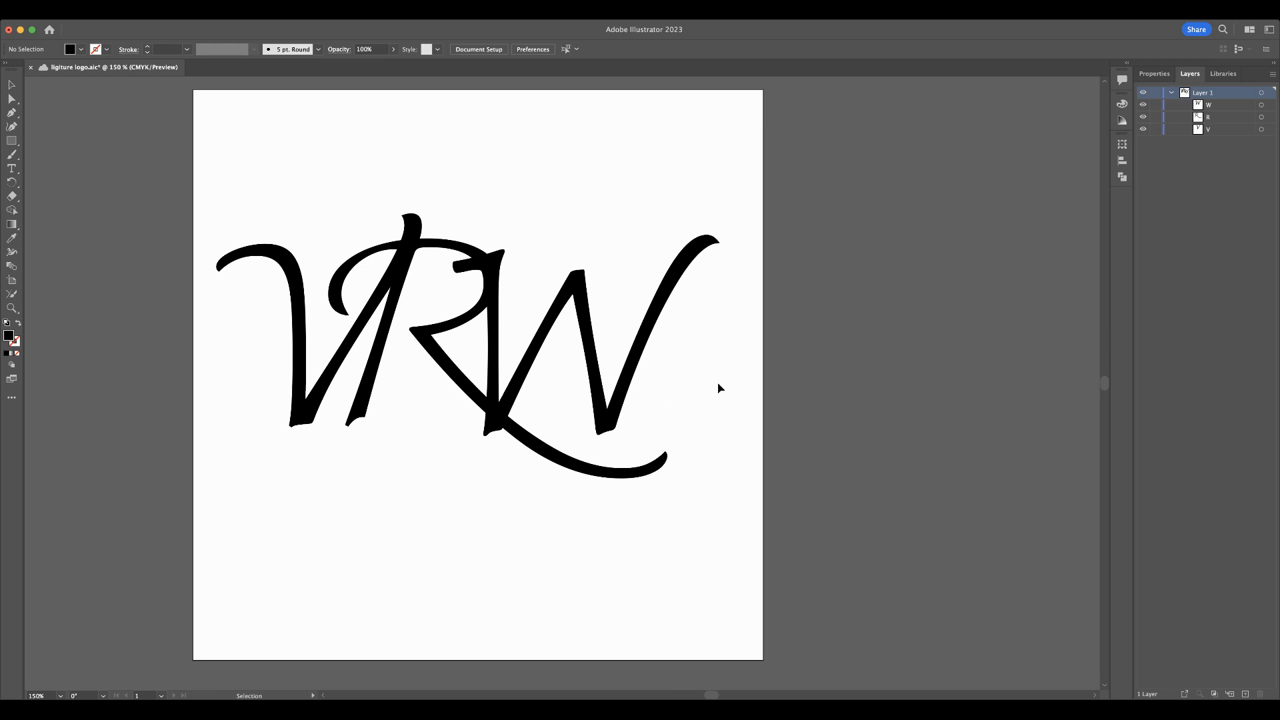
Step: Select the W, V and R text objects in turn and rename their parent layer as Initials
{"action": "left_click", "coordinate": [1262, 105]}
{"action": "left_click", "coordinate": [1261, 129]}
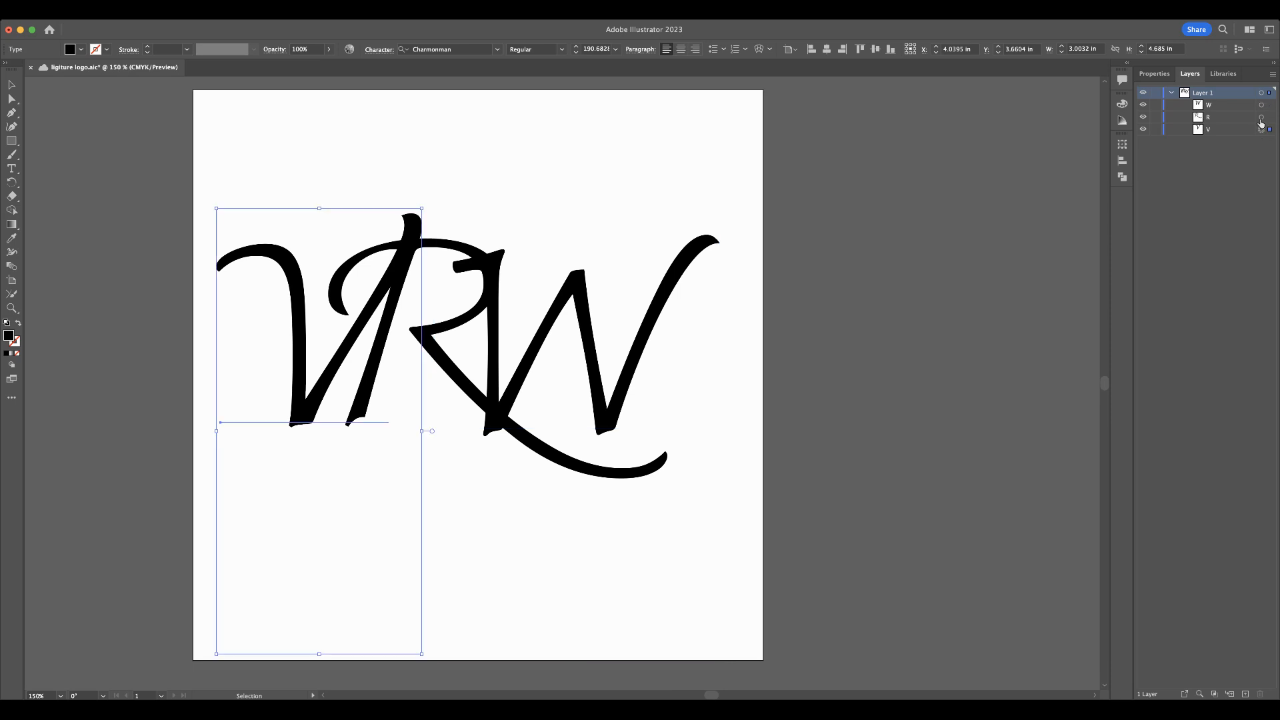
{"action": "left_click", "coordinate": [1261, 118]}
{"action": "double_click", "coordinate": [1210, 95]}
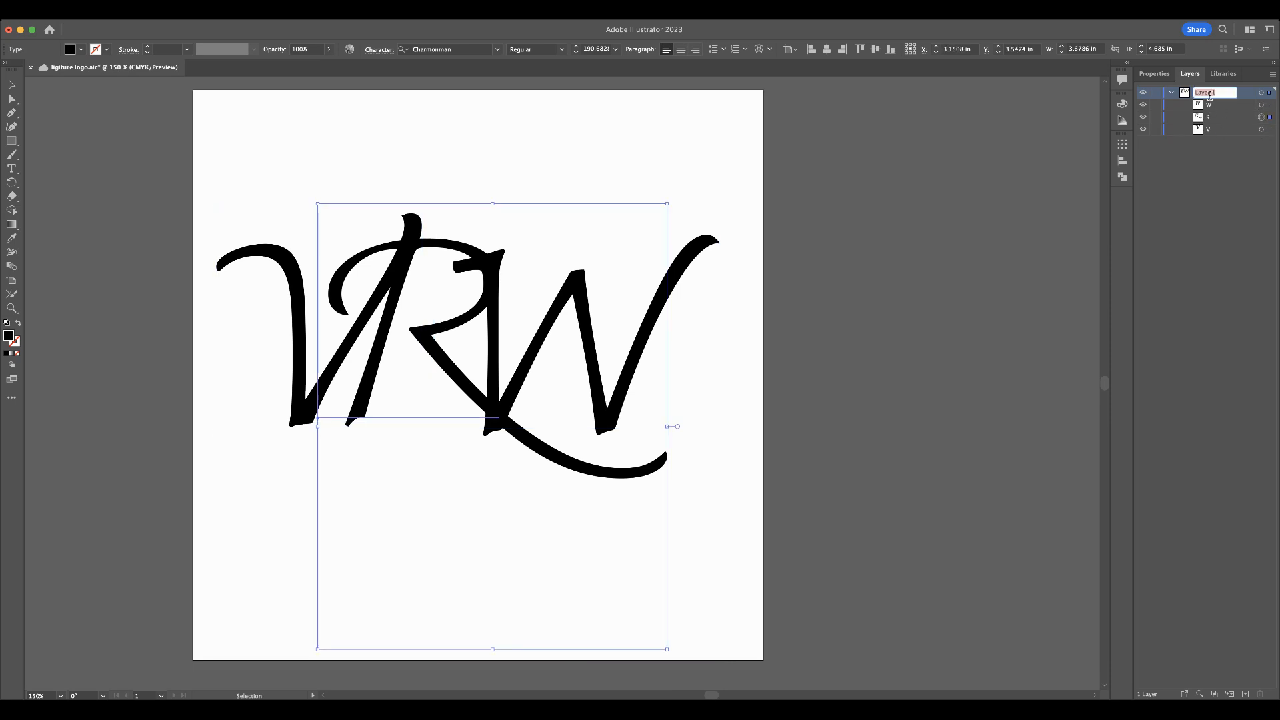
{"action": "key", "text": "BackSpace"}
{"action": "type", "text": "Initials"}
{"action": "key", "text": "Return"}
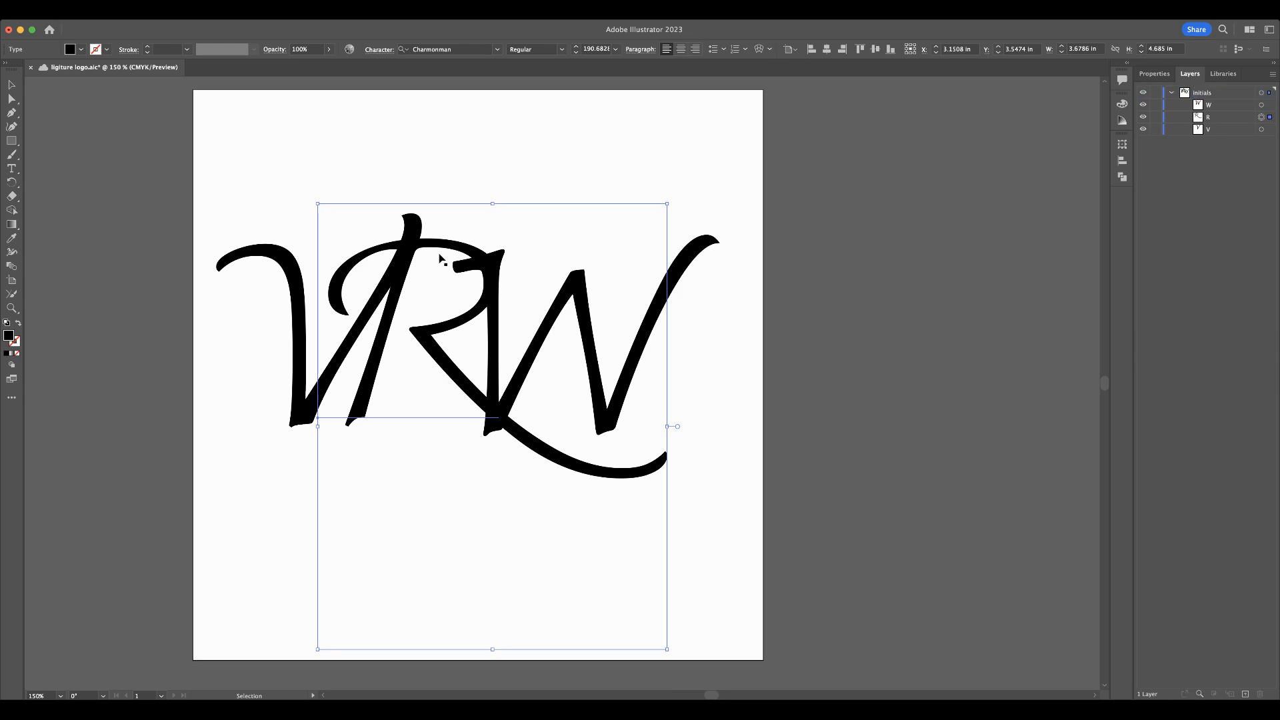
Step: Convert the three live-text letters V, R and W to outlines
{"action": "left_click", "coordinate": [191, 190]}
{"action": "left_click_drag", "start_coordinate": [212, 185], "coordinate": [791, 517]}
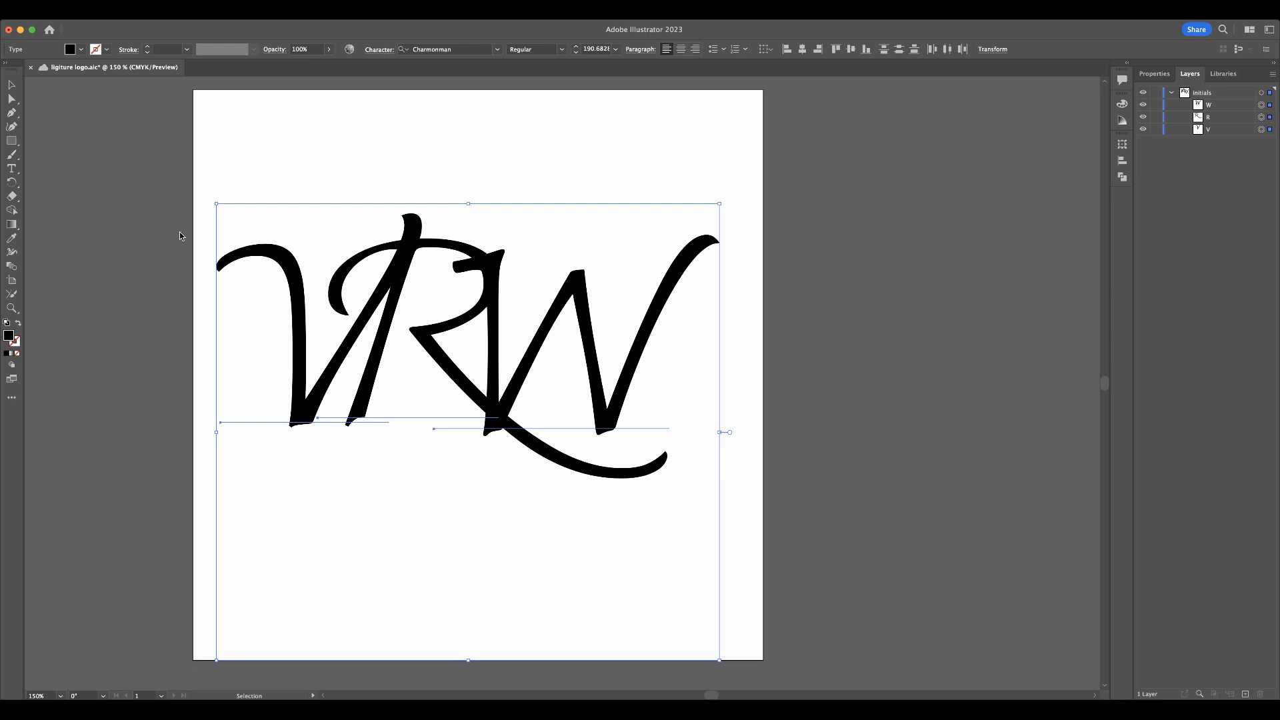
{"action": "key", "text": "shift+super+o"}
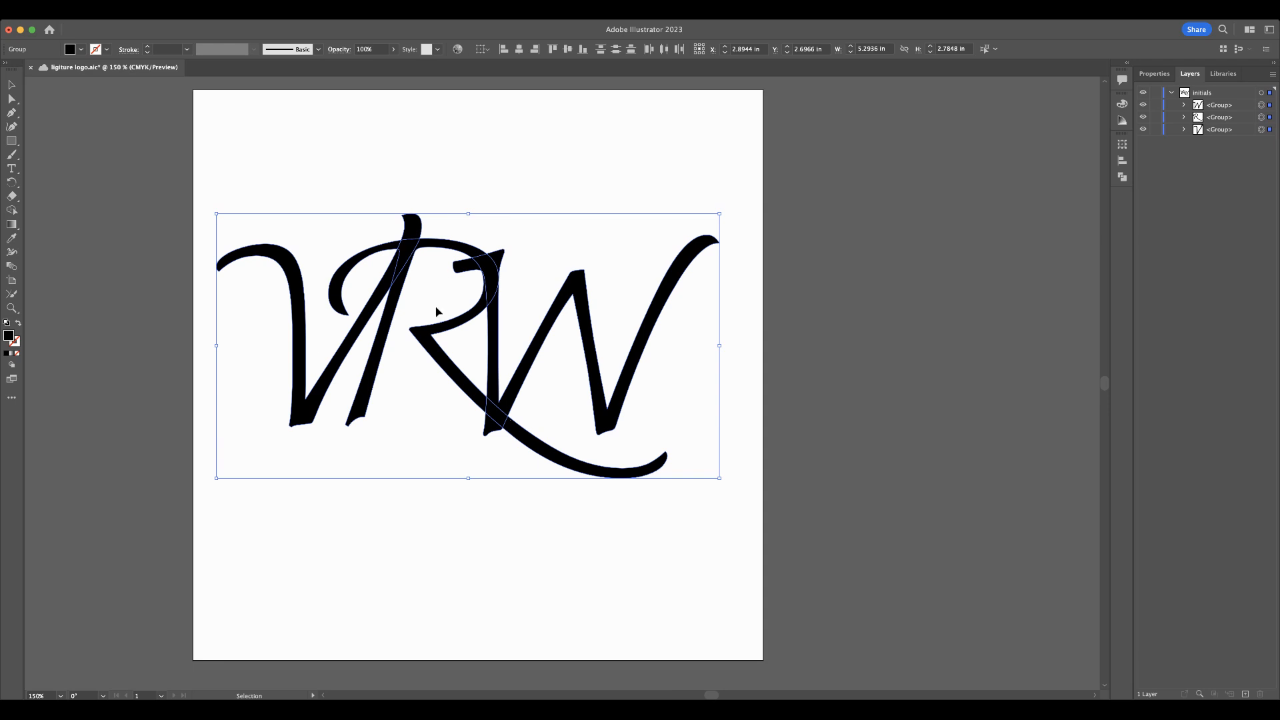
{"action": "left_click", "coordinate": [218, 177]}
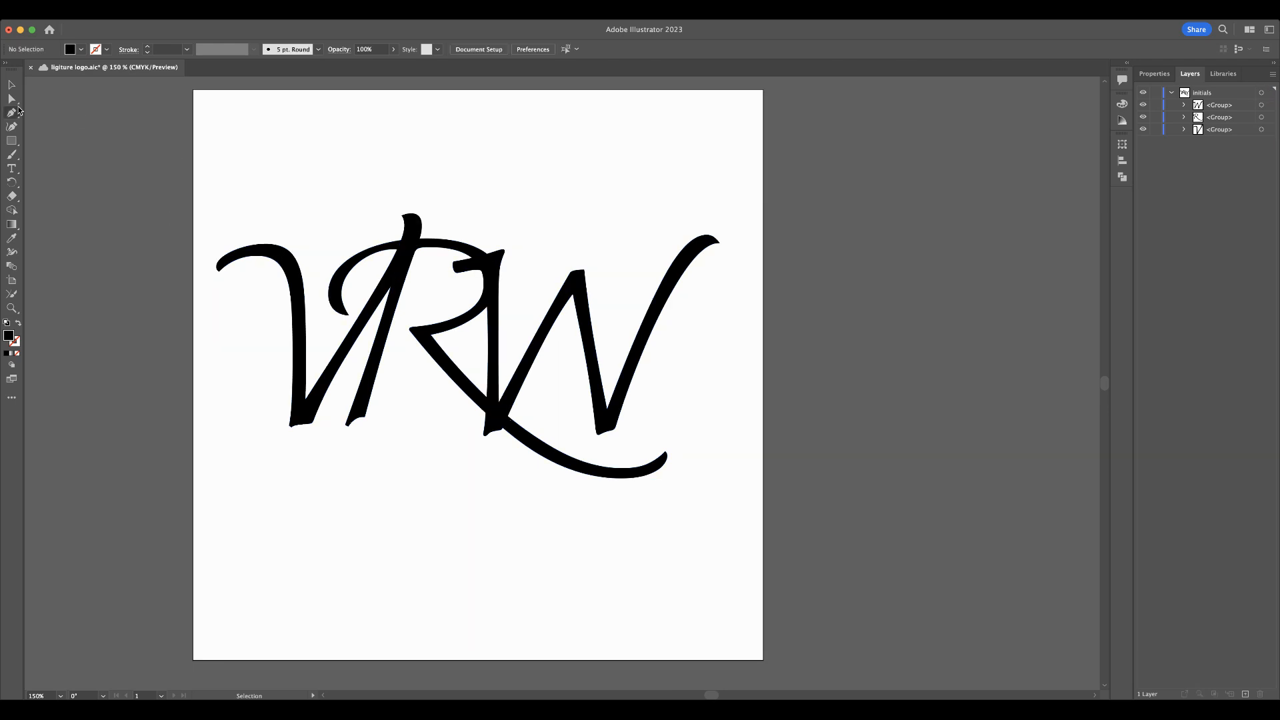
Step: Try moving an anchor point on the outlined V's diagonal stroke with Direct Selection, and undo the change
{"action": "left_click", "coordinate": [12, 99]}
{"action": "left_click", "coordinate": [296, 279]}
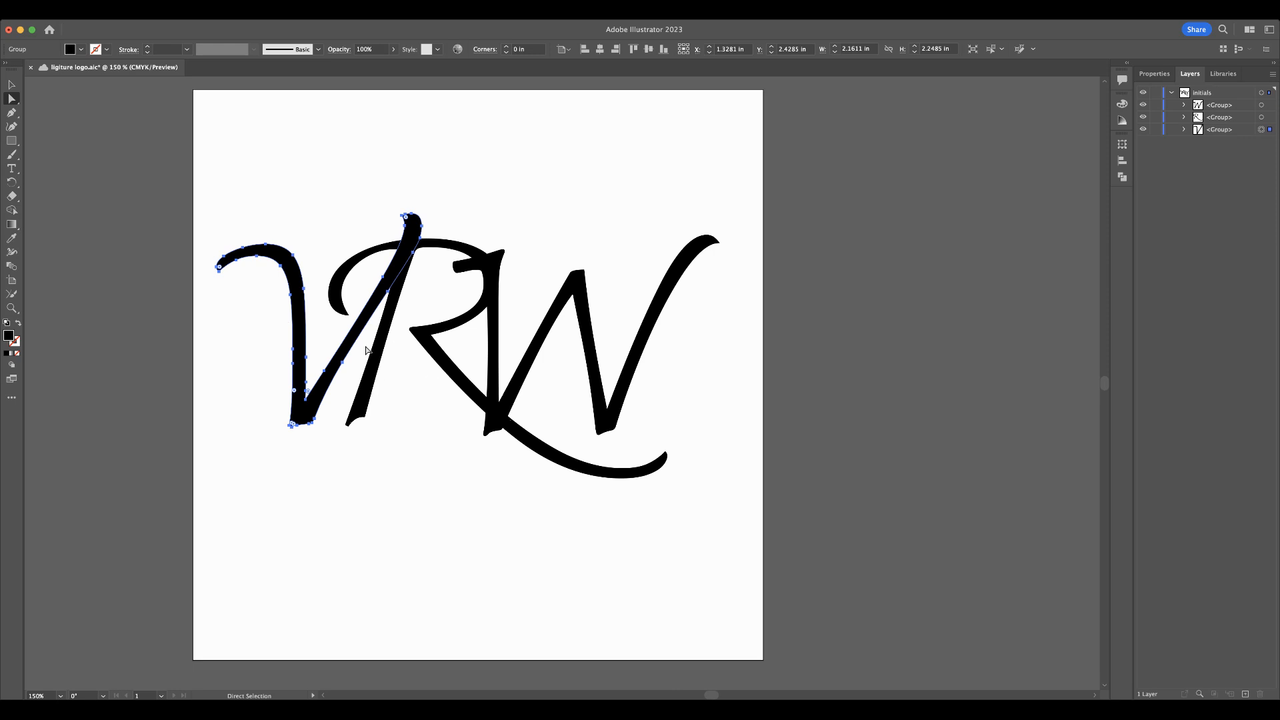
{"action": "mouse_move", "coordinate": [341, 366]}
{"action": "left_mouse_down"}
{"action": "mouse_move", "coordinate": [358, 383]}
{"action": "mouse_move", "coordinate": [350, 423]}
{"action": "left_mouse_up"}
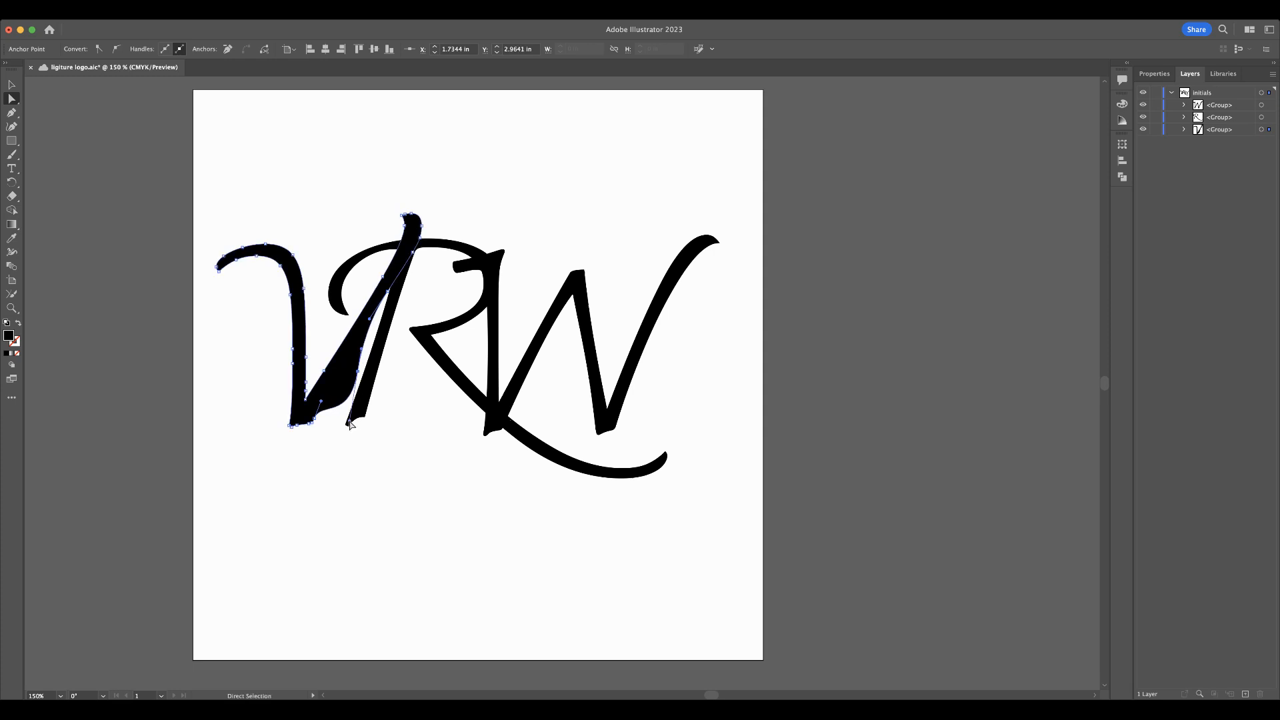
{"action": "key", "text": "super+z"}
{"action": "key", "text": "super+z"}
{"action": "key", "text": "super+z"}
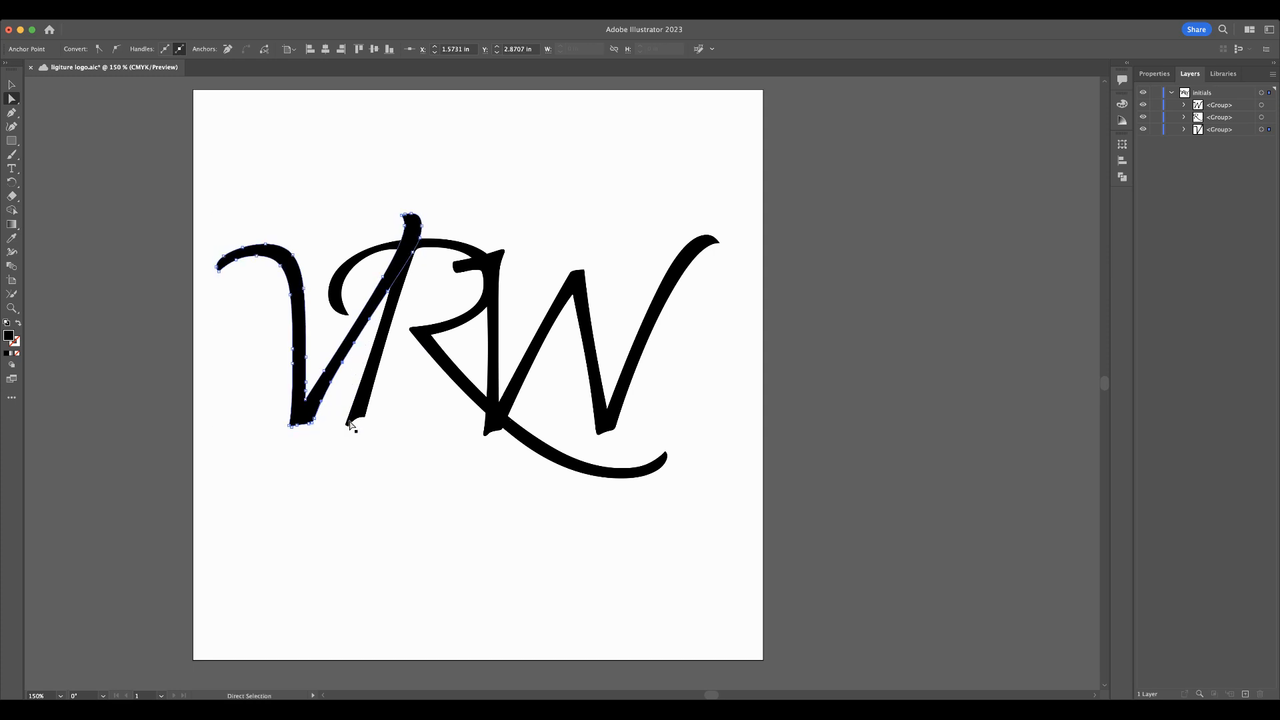
{"action": "left_click", "coordinate": [370, 180]}
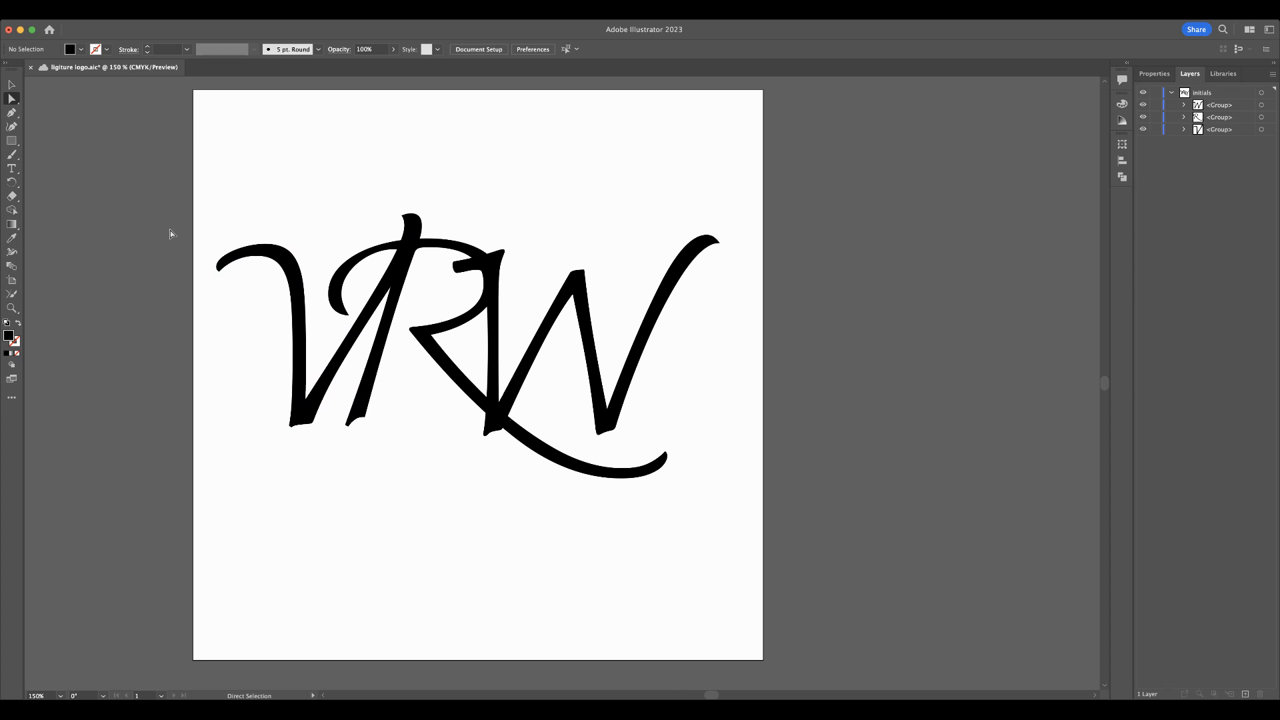
Step: Try erasing across the overlapping V and R strokes below the R's bowl, and undo the erasure
{"action": "left_click", "coordinate": [13, 197]}
{"action": "left_click_drag", "start_coordinate": [393, 256], "coordinate": [424, 254]}
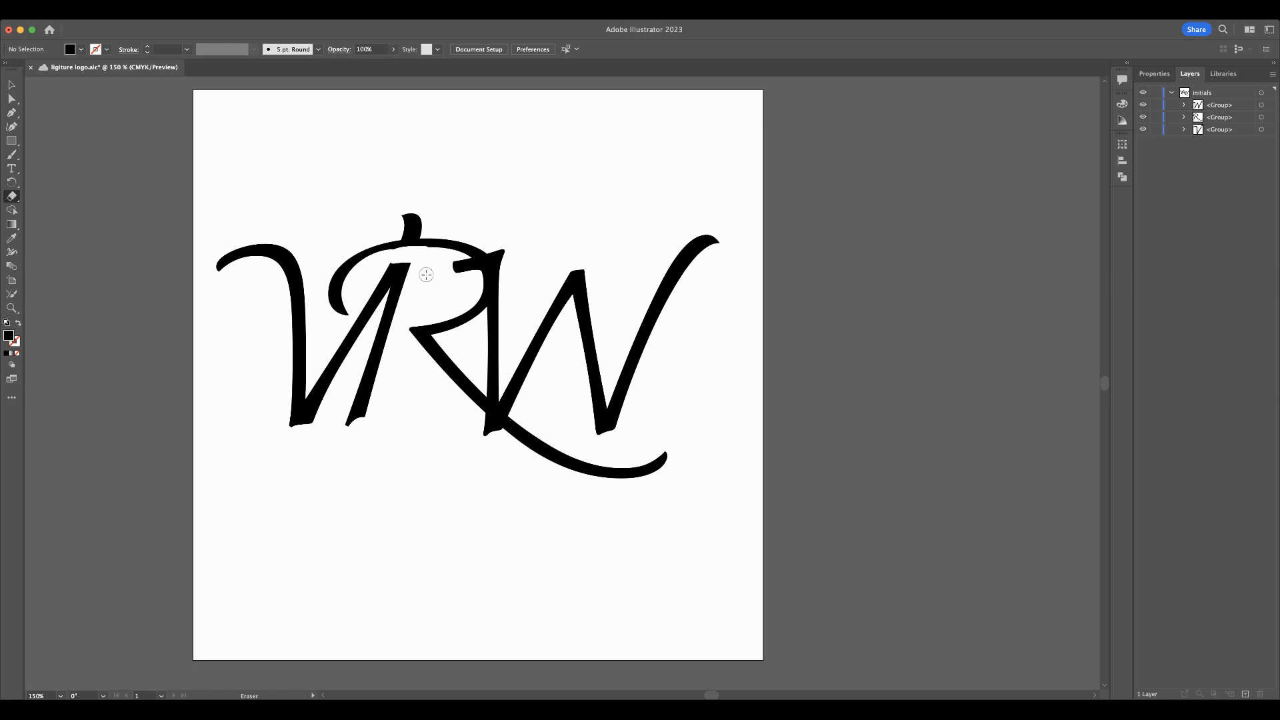
{"action": "key", "text": "super+z"}
Step: Lock the V and W groups and erase a gap across the R's stem just below the top of its bowl
{"action": "left_click", "coordinate": [1156, 130]}
{"action": "scroll", "coordinate": [340, 240], "scroll_direction": "left", "scroll_amount": 1}
{"action": "scroll", "coordinate": [340, 240], "scroll_direction": "down", "scroll_amount": 1}
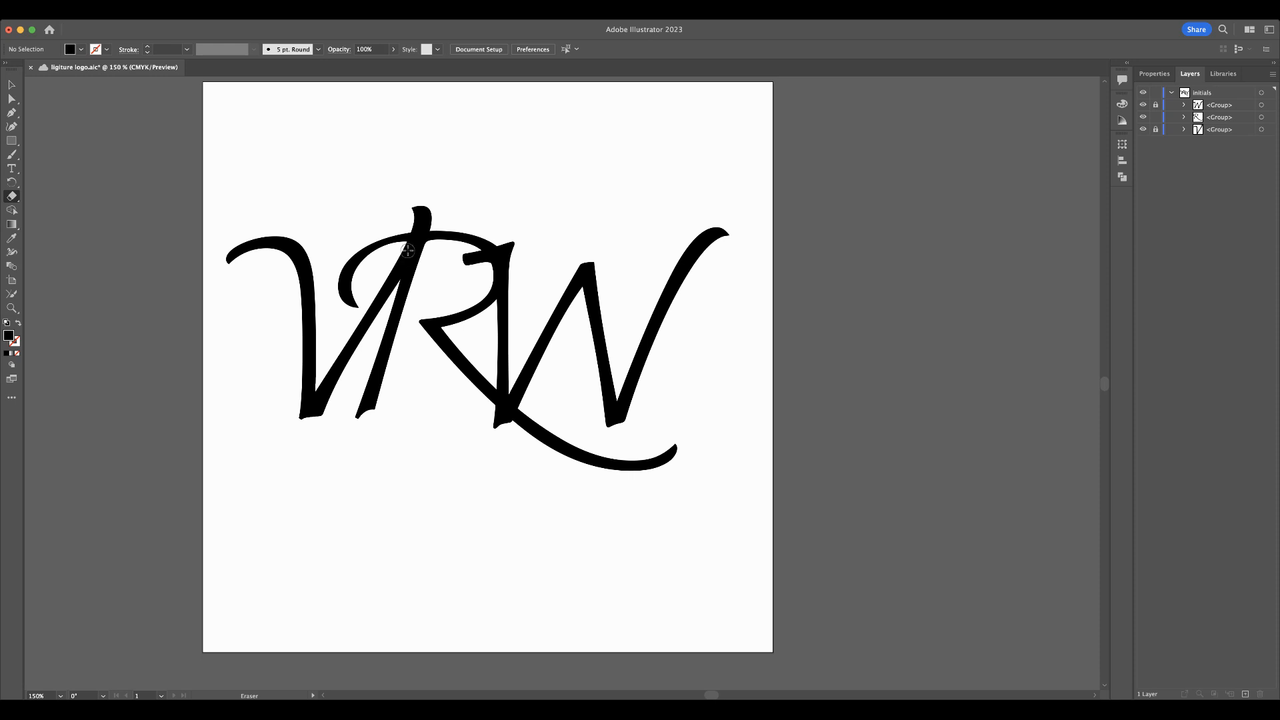
{"action": "left_click_drag", "start_coordinate": [408, 249], "coordinate": [430, 248]}
{"action": "key", "text": "super+z"}
{"action": "left_click_drag", "start_coordinate": [412, 247], "coordinate": [436, 248]}
Step: Delete the severed stem path from the R group
{"action": "left_click", "coordinate": [12, 101]}
{"action": "left_click", "coordinate": [1184, 117]}
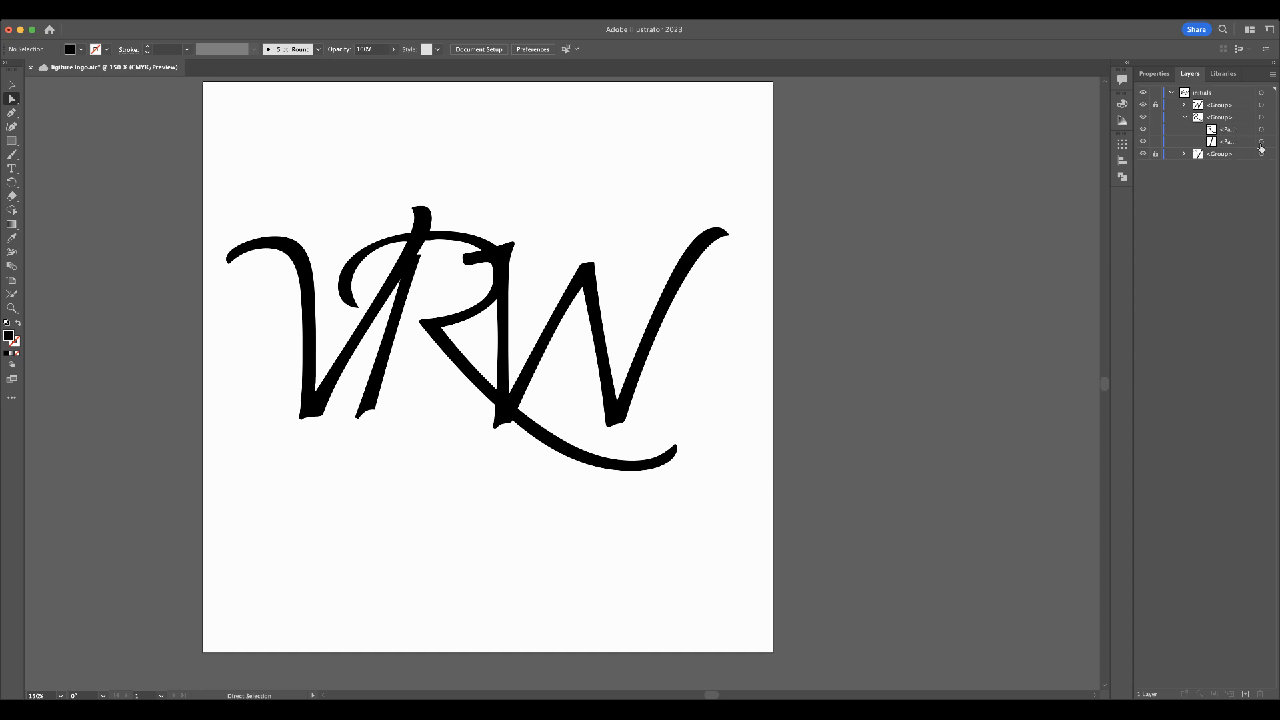
{"action": "left_click", "coordinate": [1260, 142]}
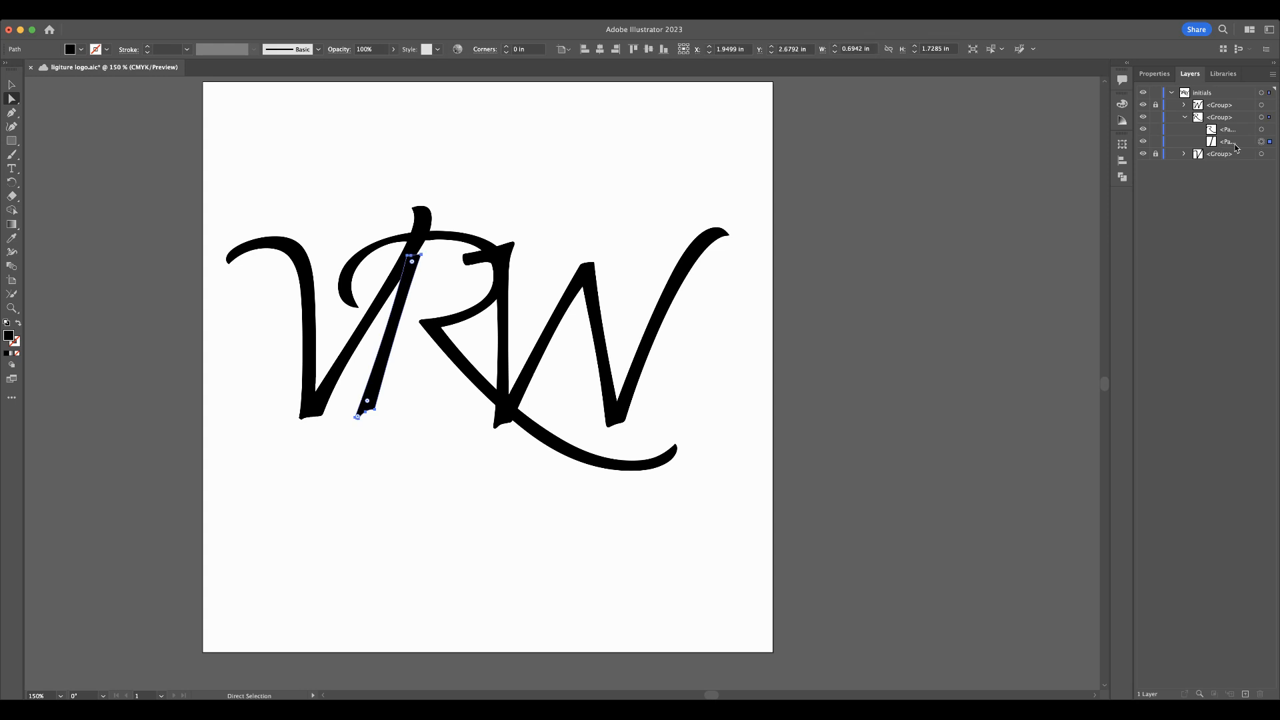
{"action": "key", "text": "Delete"}
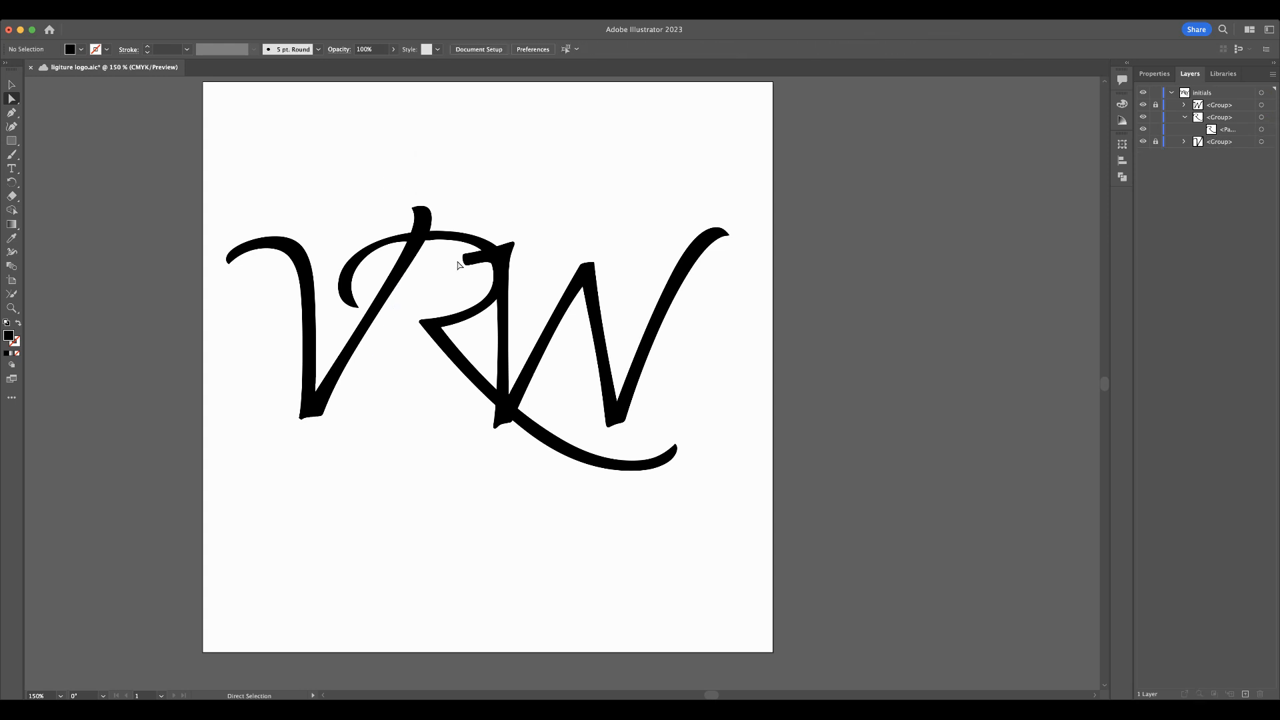
Step: Hide the W and V groups and delete the two leftover anchor points where the stem met the R's inner edge
{"action": "left_click", "coordinate": [1144, 105]}
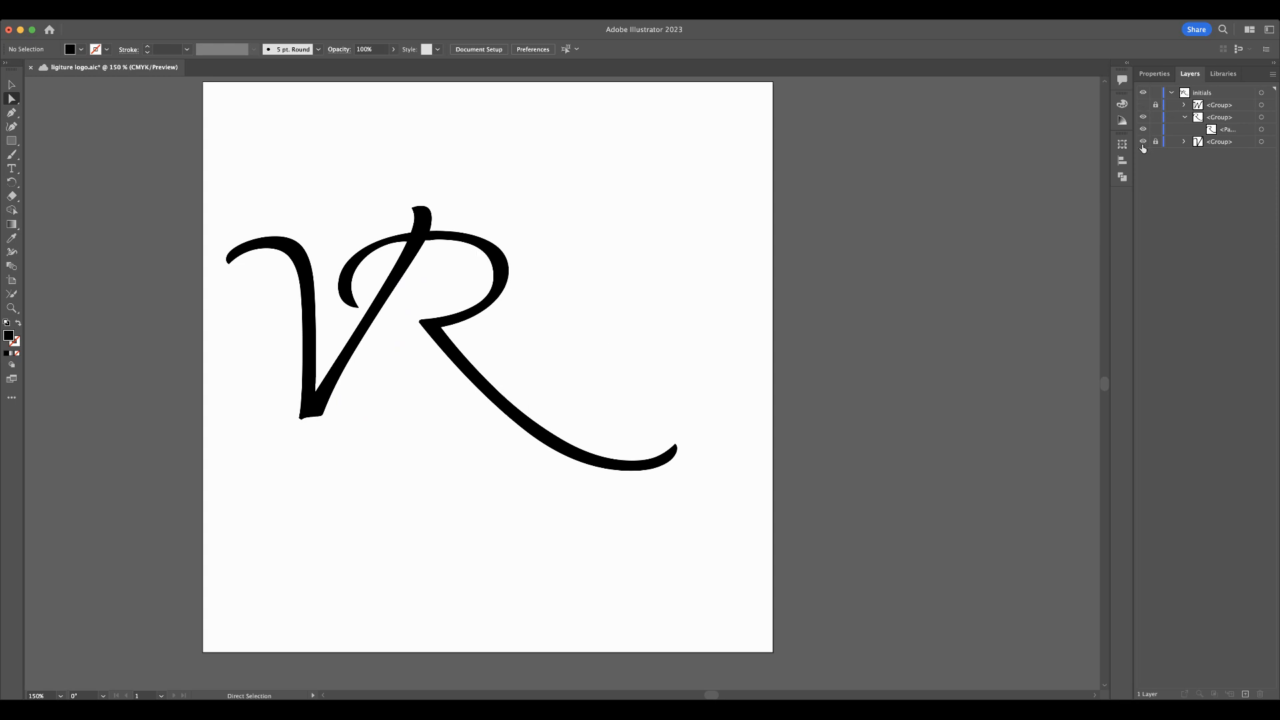
{"action": "left_click", "coordinate": [1143, 141]}
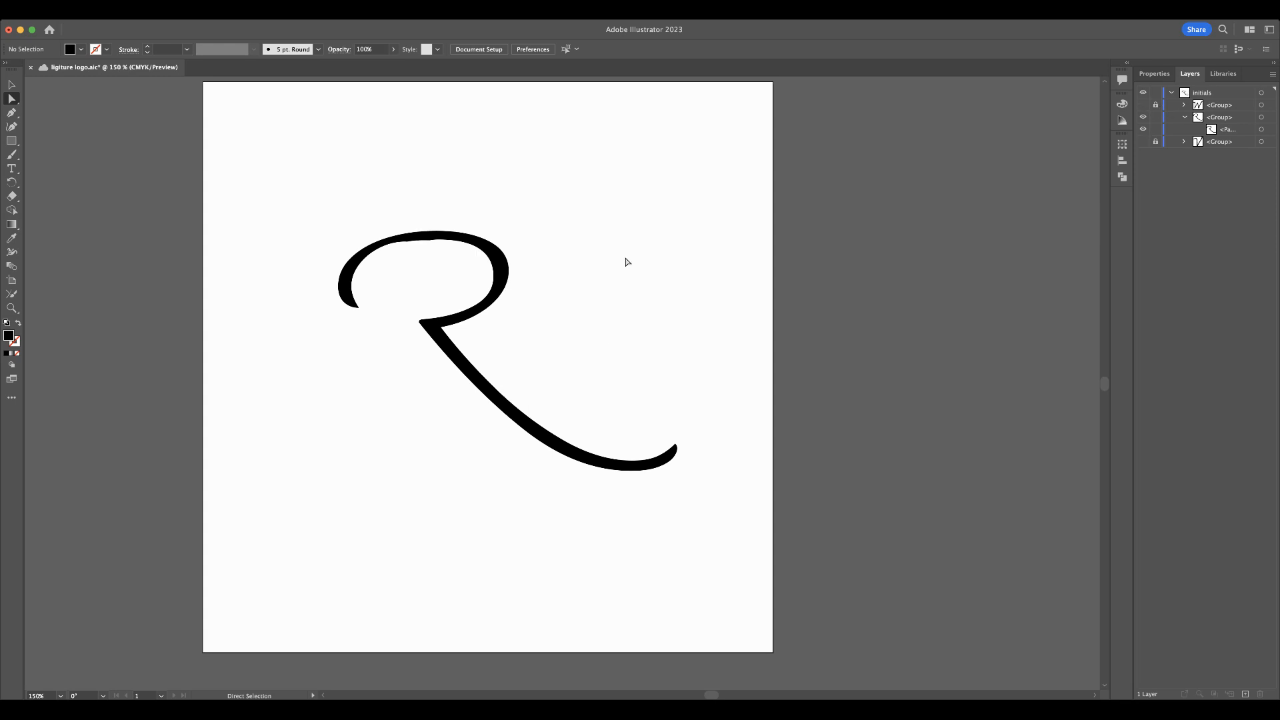
{"action": "left_click", "coordinate": [410, 245], "text": "super"}
{"action": "left_click", "coordinate": [538, 408], "text": "super"}
{"action": "left_click", "coordinate": [619, 360], "text": "super"}
{"action": "left_click", "coordinate": [614, 348], "text": "super"}
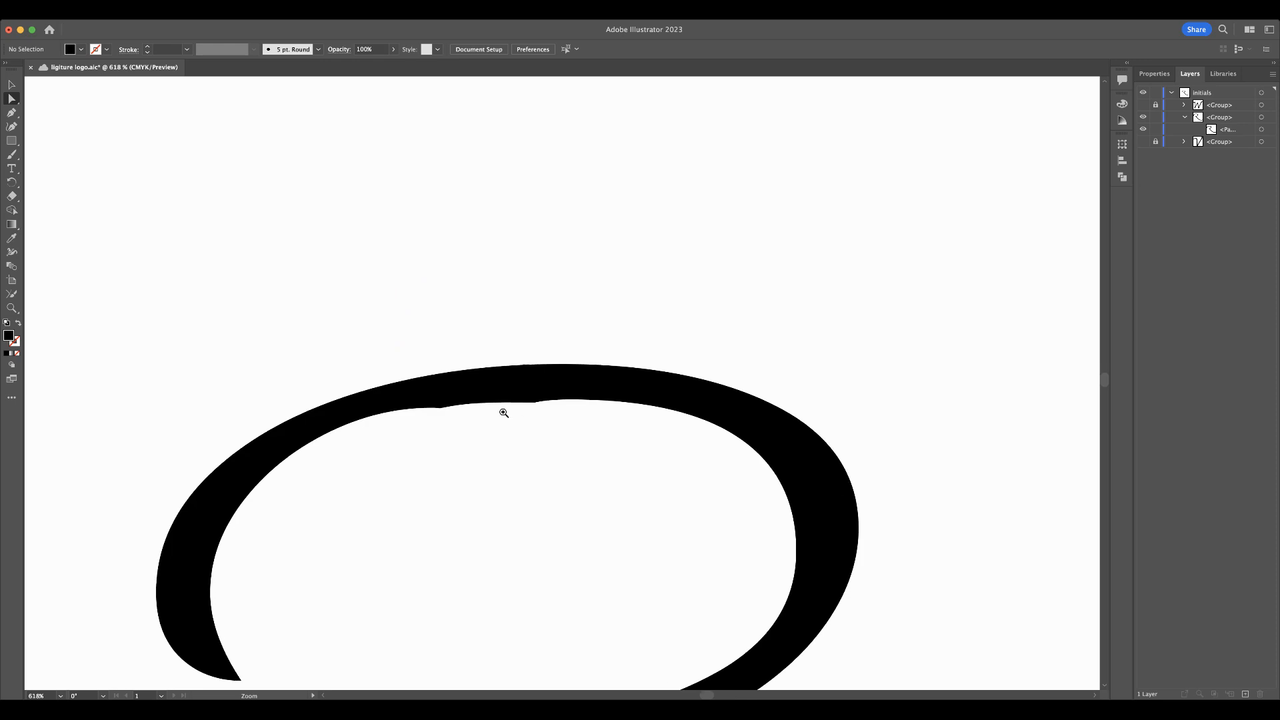
{"action": "left_click", "coordinate": [504, 411], "text": "super"}
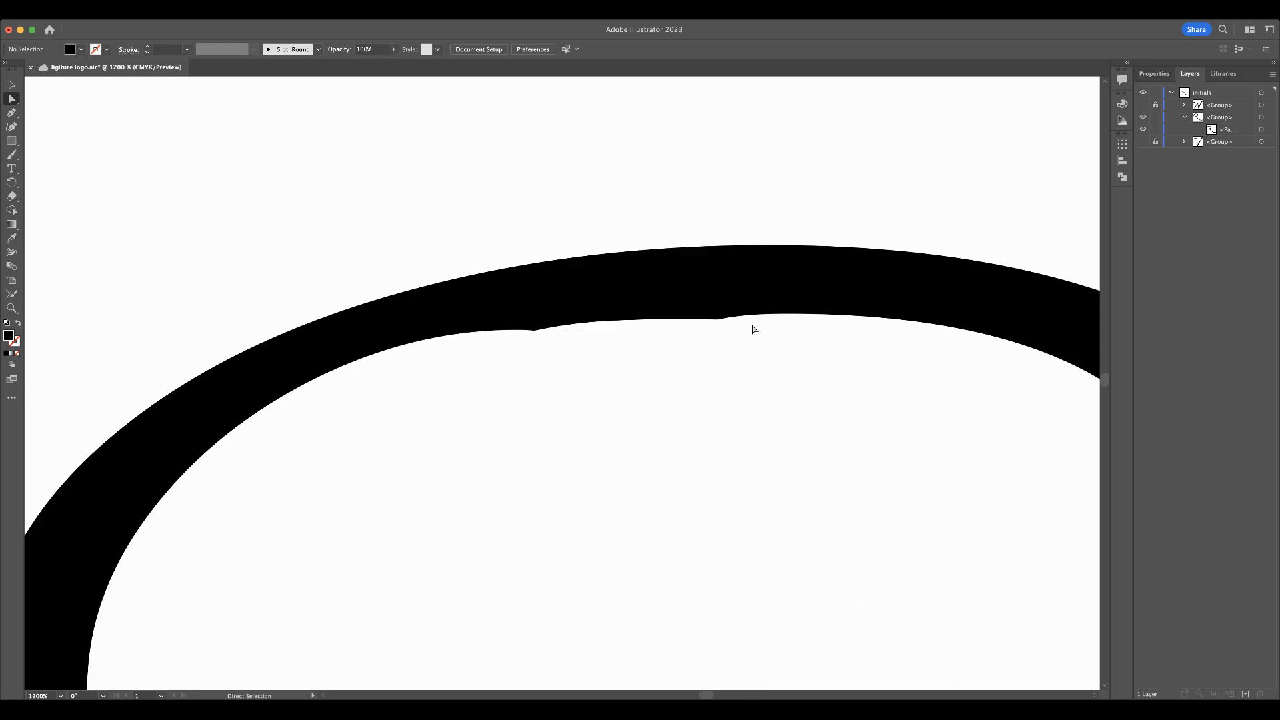
{"action": "left_click", "coordinate": [558, 325]}
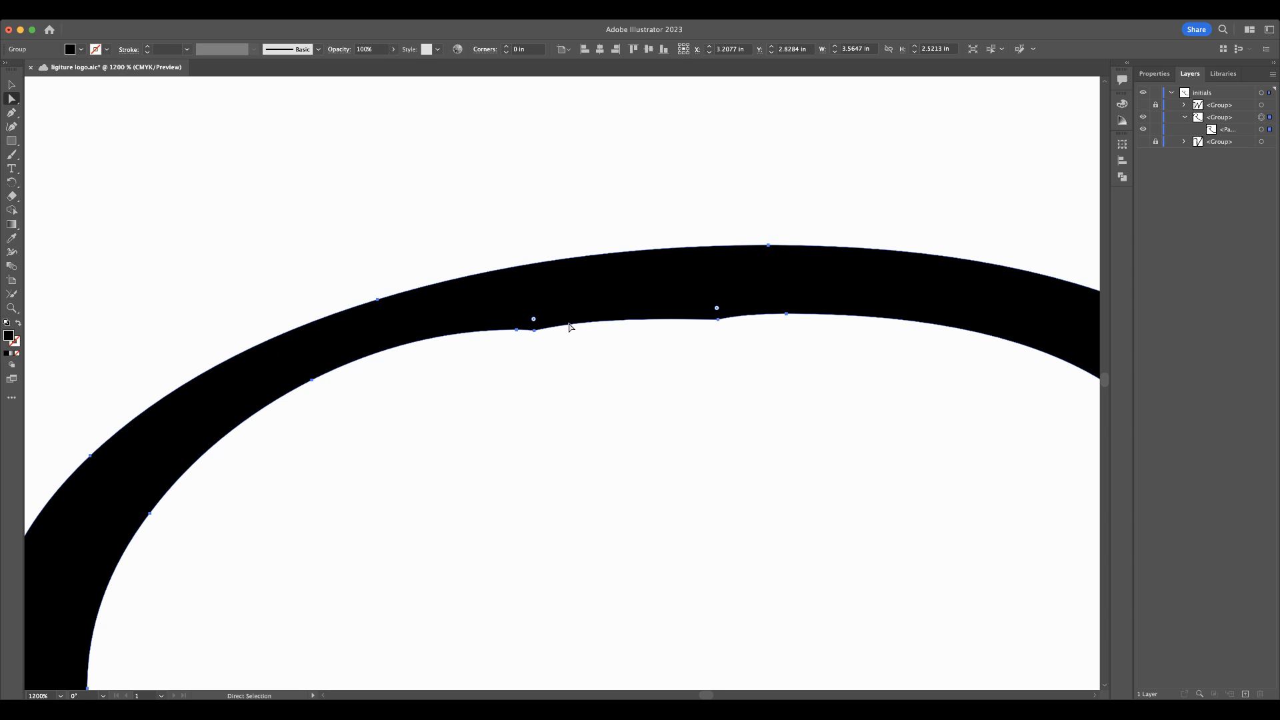
{"action": "left_click", "coordinate": [535, 330]}
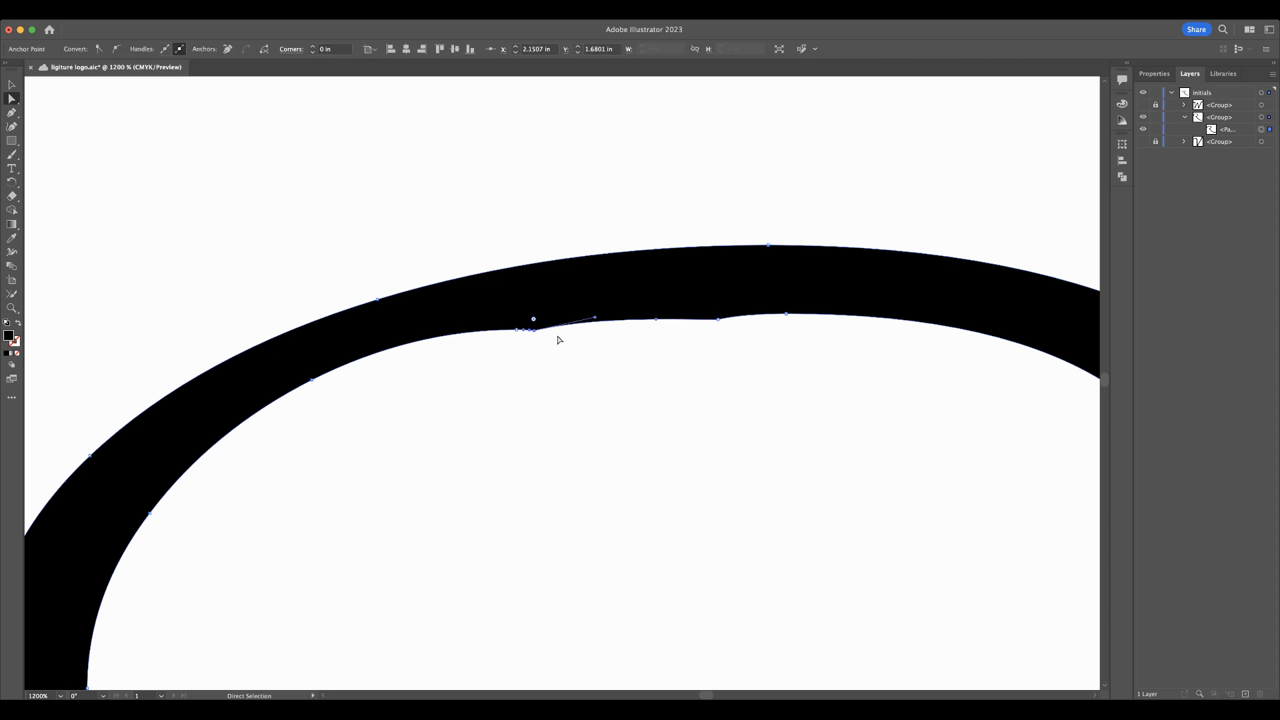
{"action": "key", "text": "BackSpace"}
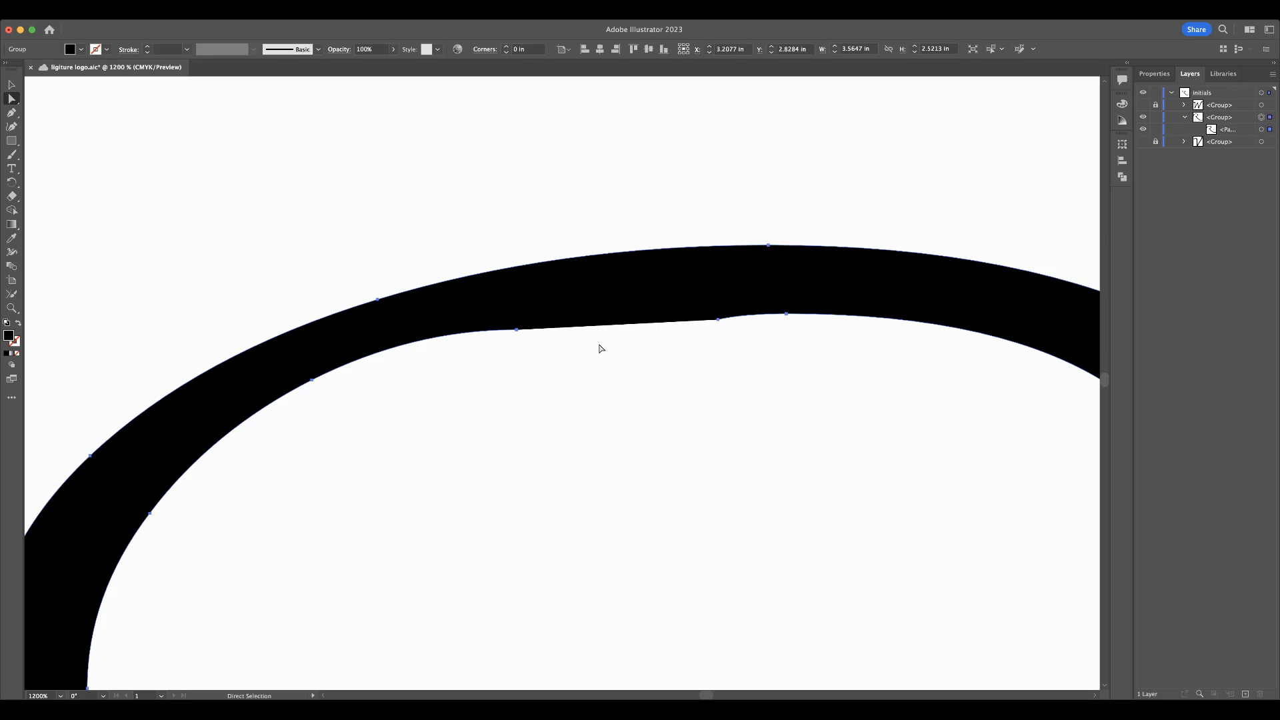
{"action": "left_click", "coordinate": [718, 320]}
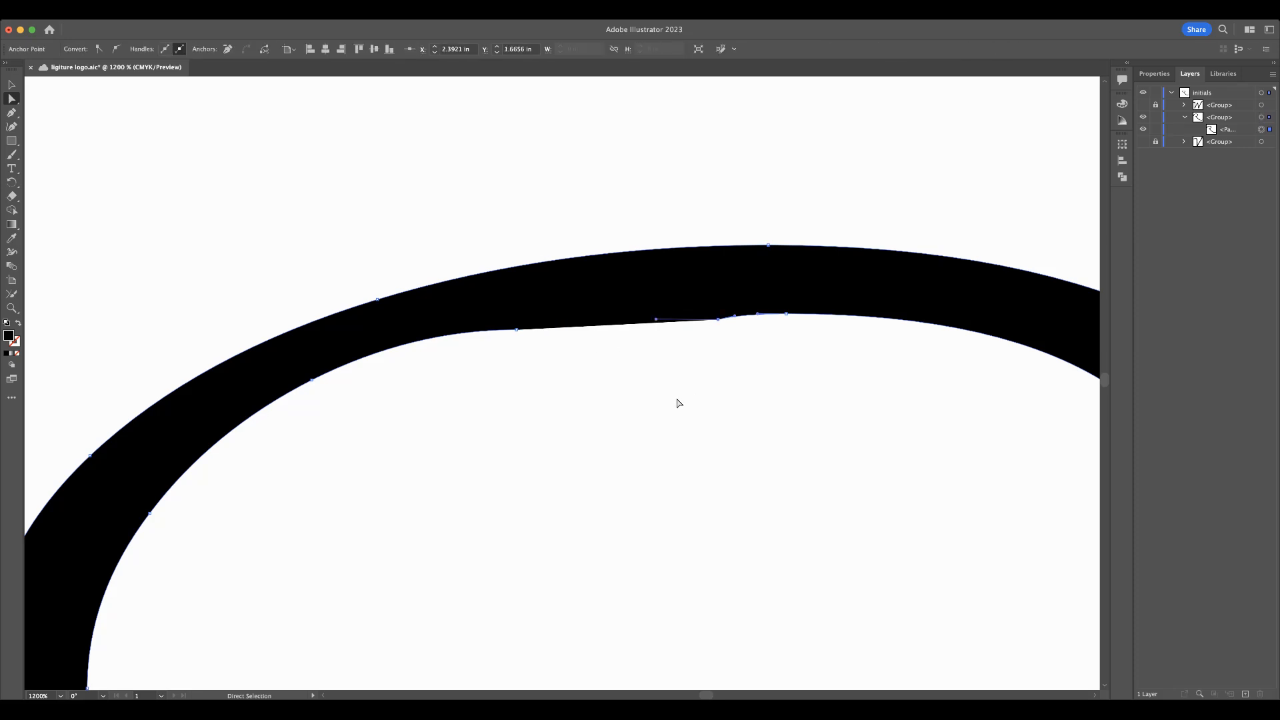
{"action": "key", "text": "BackSpace"}
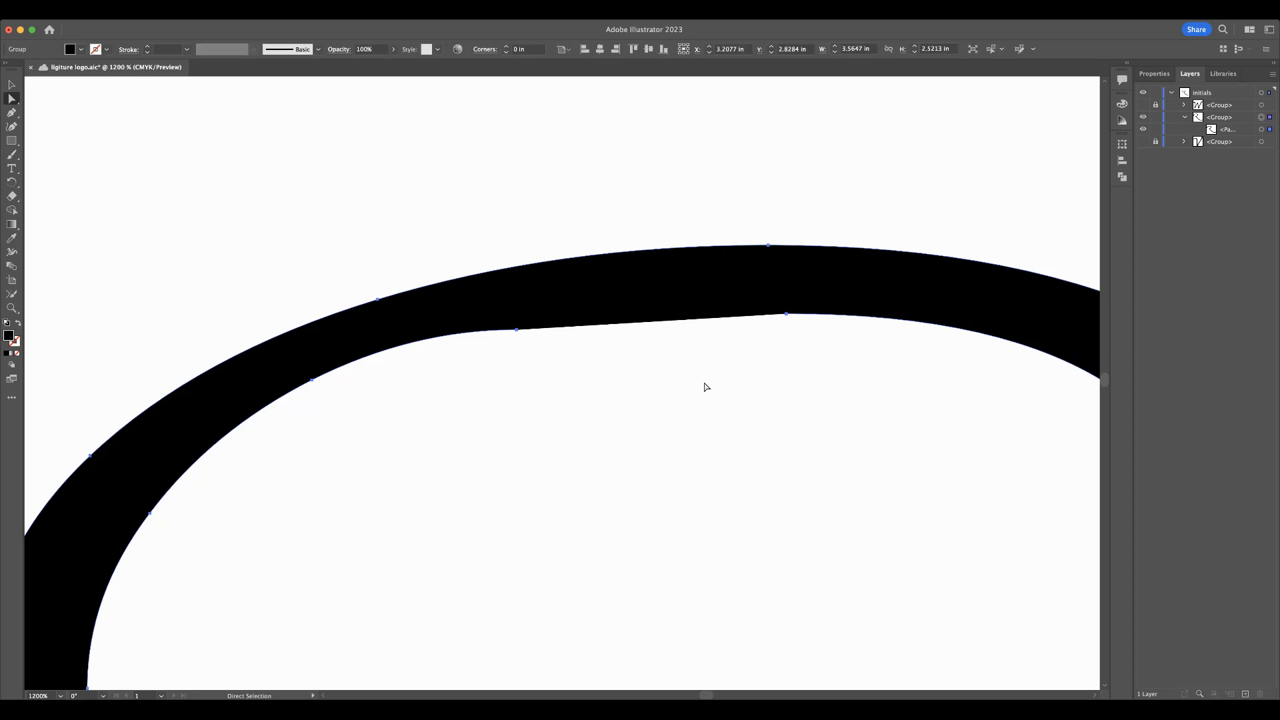
Step: Raise the left anchor beside the flat segment of the R's inner edge slightly, and lengthen the right anchor's handles
{"action": "left_click", "coordinate": [12, 115]}
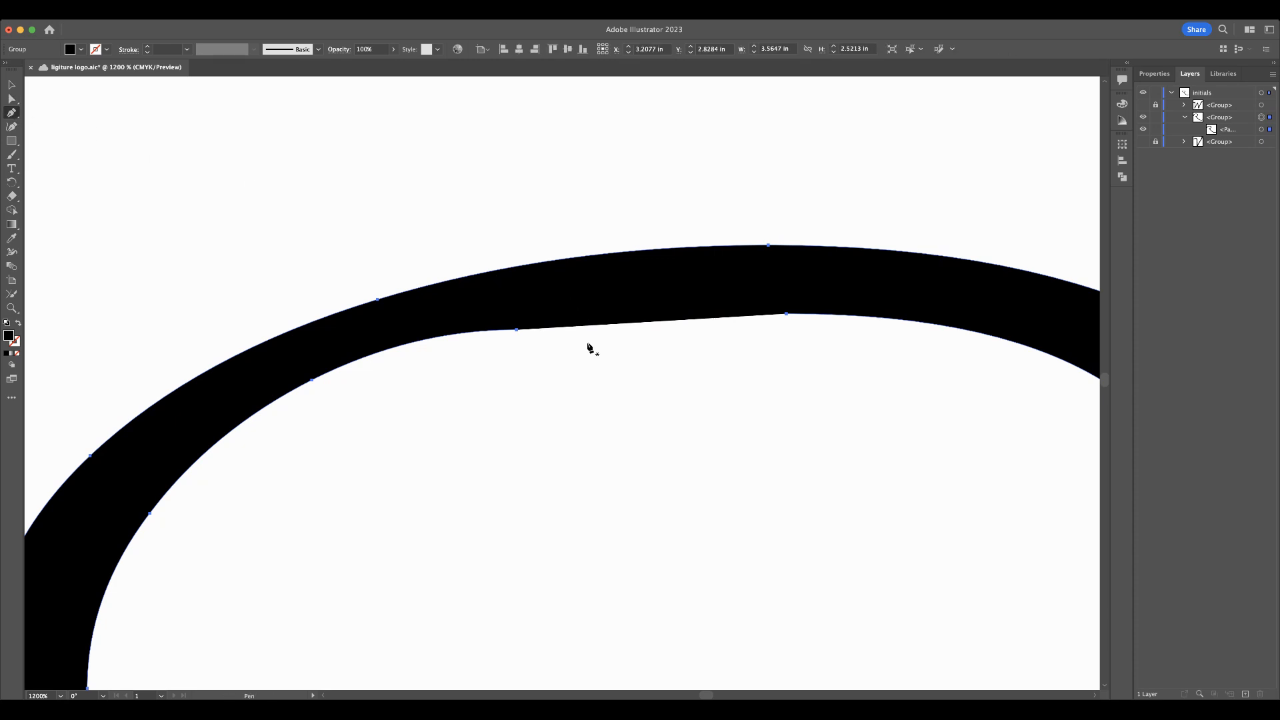
{"action": "left_click", "coordinate": [517, 330], "text": "super"}
{"action": "left_click_drag", "start_coordinate": [517, 330], "coordinate": [540, 323]}
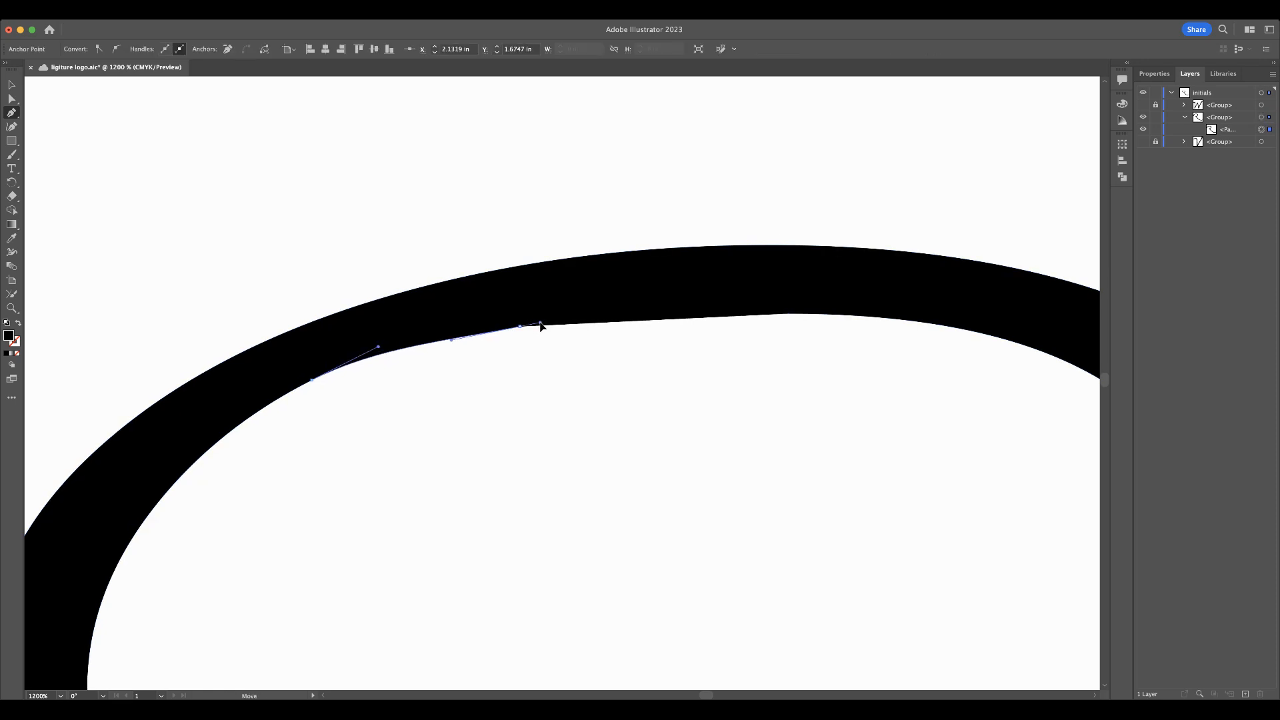
{"action": "left_click", "coordinate": [785, 314], "text": "super"}
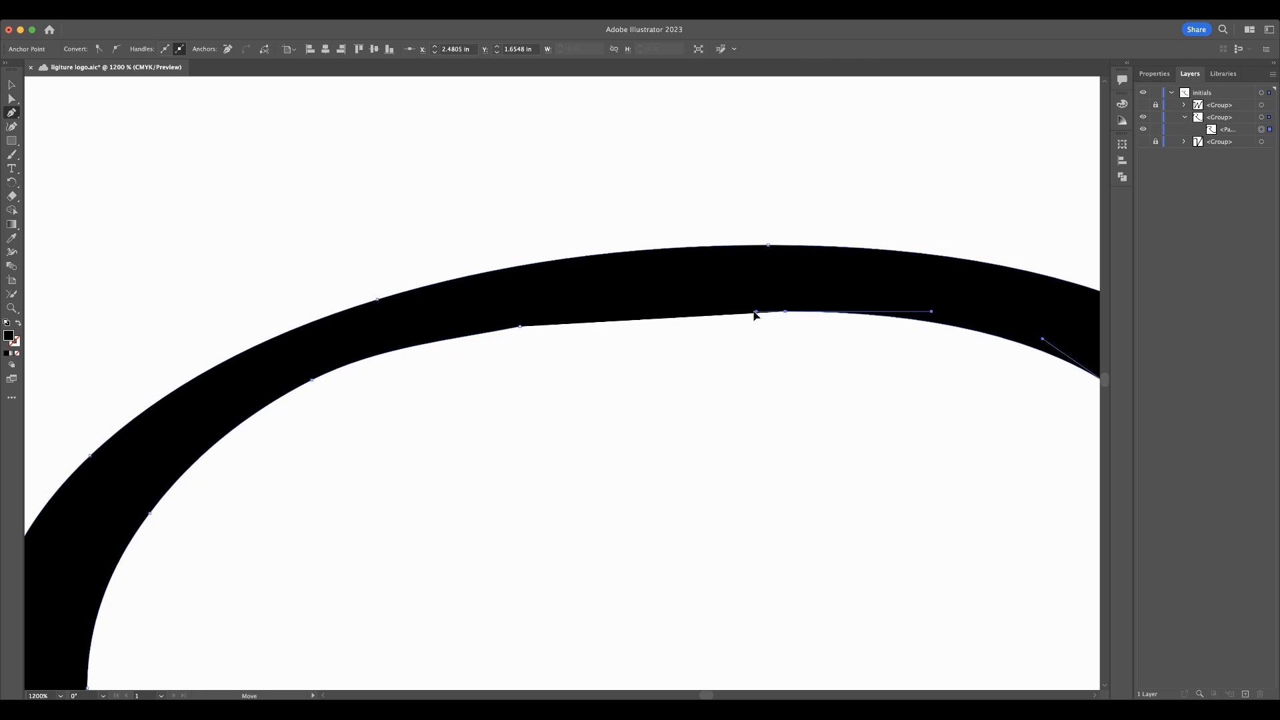
{"action": "left_click_drag", "start_coordinate": [758, 313], "coordinate": [657, 314]}
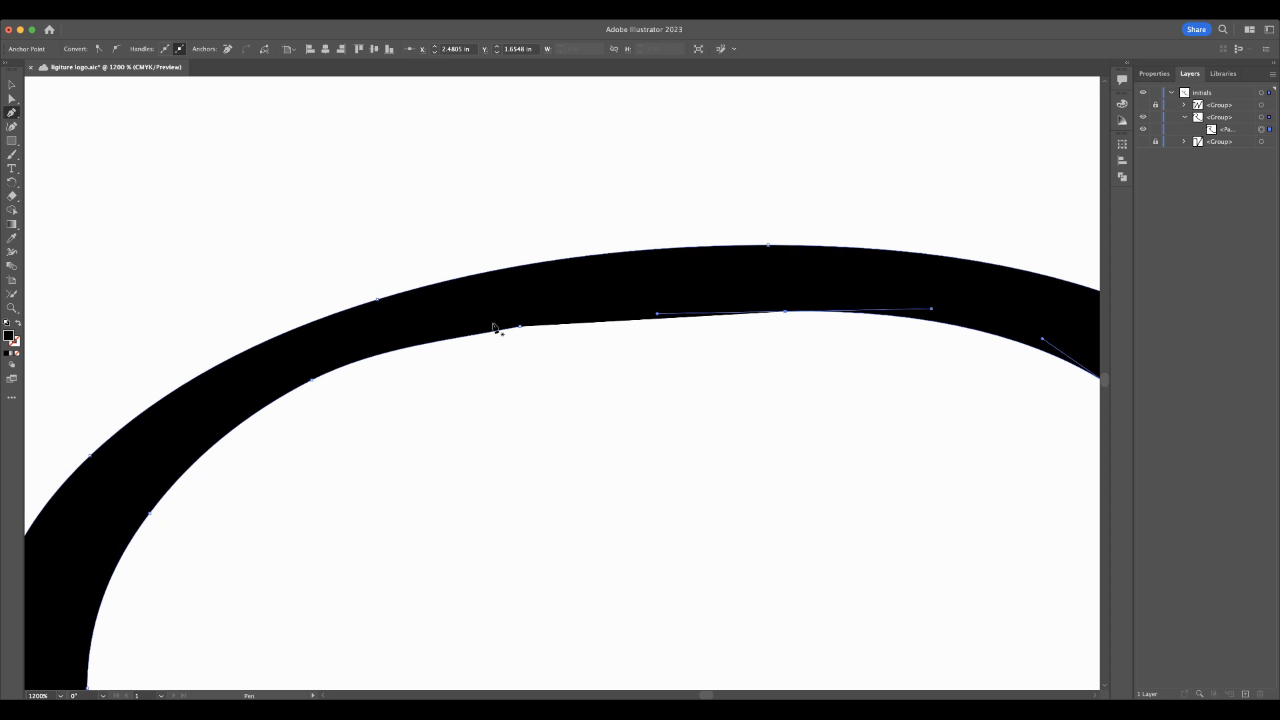
Step: Nudge the left inner anchor of the R's bowl up and right, and pull out new smooth handles with the Anchor Point tool
{"action": "mouse_move", "coordinate": [521, 326]}
{"action": "left_mouse_down"}
{"action": "mouse_move", "coordinate": [539, 321]}
{"action": "mouse_move", "coordinate": [528, 323]}
{"action": "left_mouse_up"}
{"action": "left_click", "coordinate": [526, 324], "text": "super"}
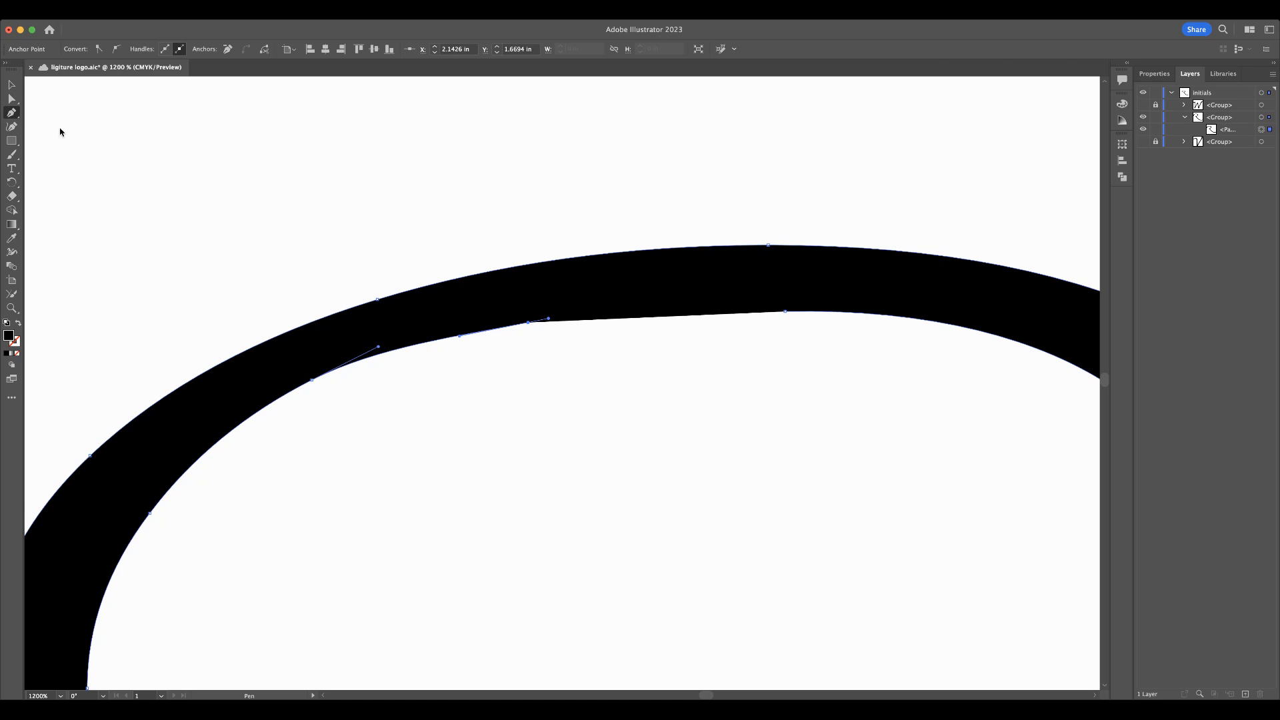
{"action": "key", "text": "shift+c"}
{"action": "left_click_drag", "start_coordinate": [528, 323], "coordinate": [618, 318]}
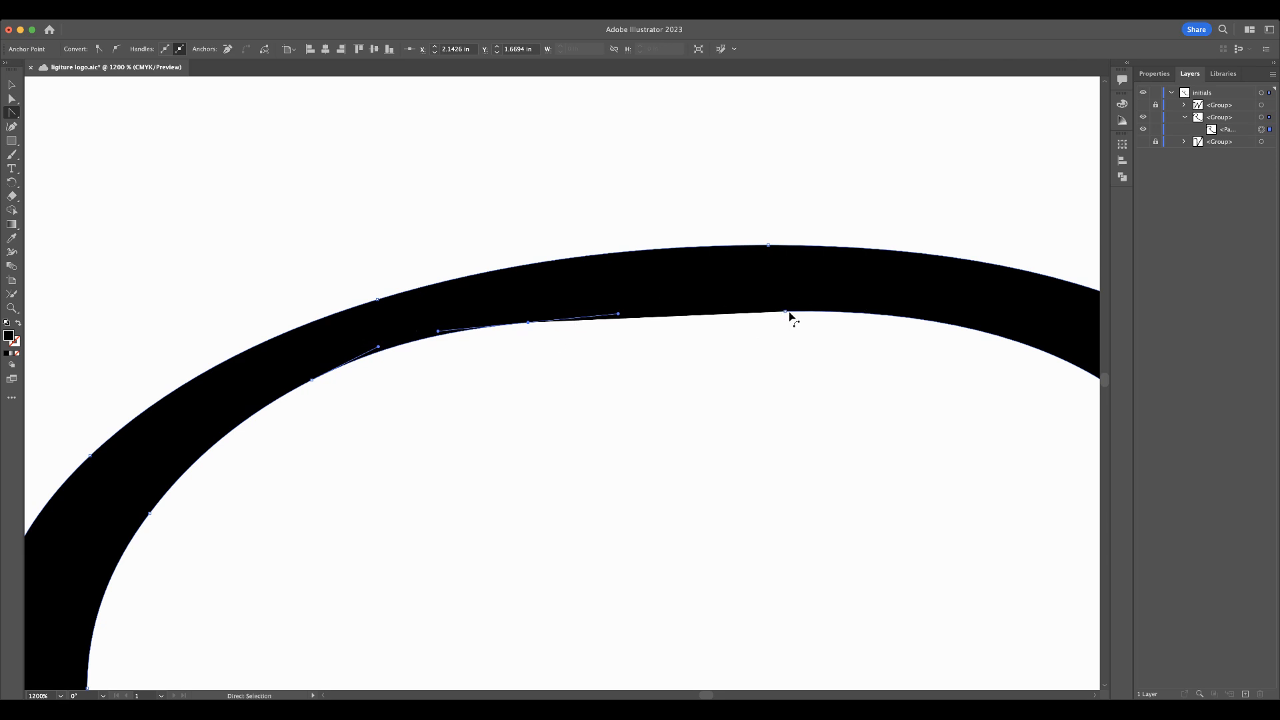
Step: Pull handles from the right anchor beside the flat segment of the R's inner edge, and nudge that anchor slightly
{"action": "left_click_drag", "start_coordinate": [785, 311], "coordinate": [654, 306]}
{"action": "key", "text": "super+a"}
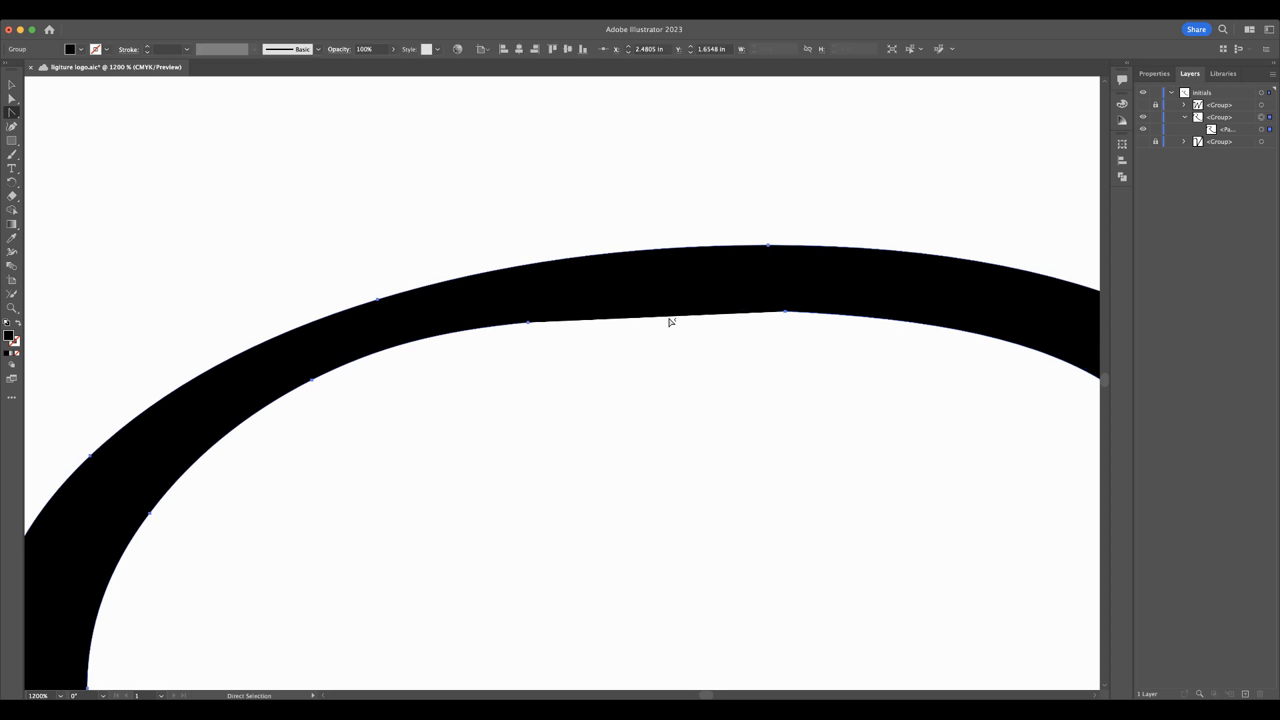
{"action": "key", "text": "a"}
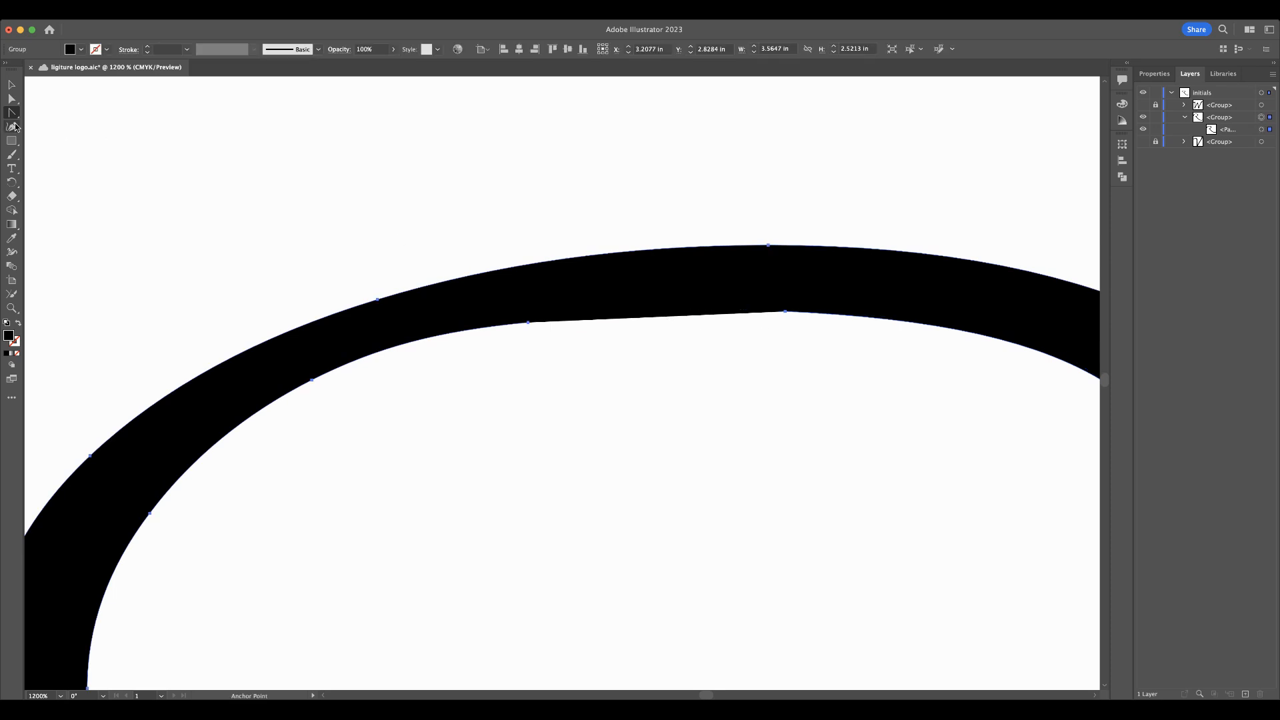
{"action": "scroll", "coordinate": [720, 320], "scroll_direction": "down", "scroll_amount": 1}
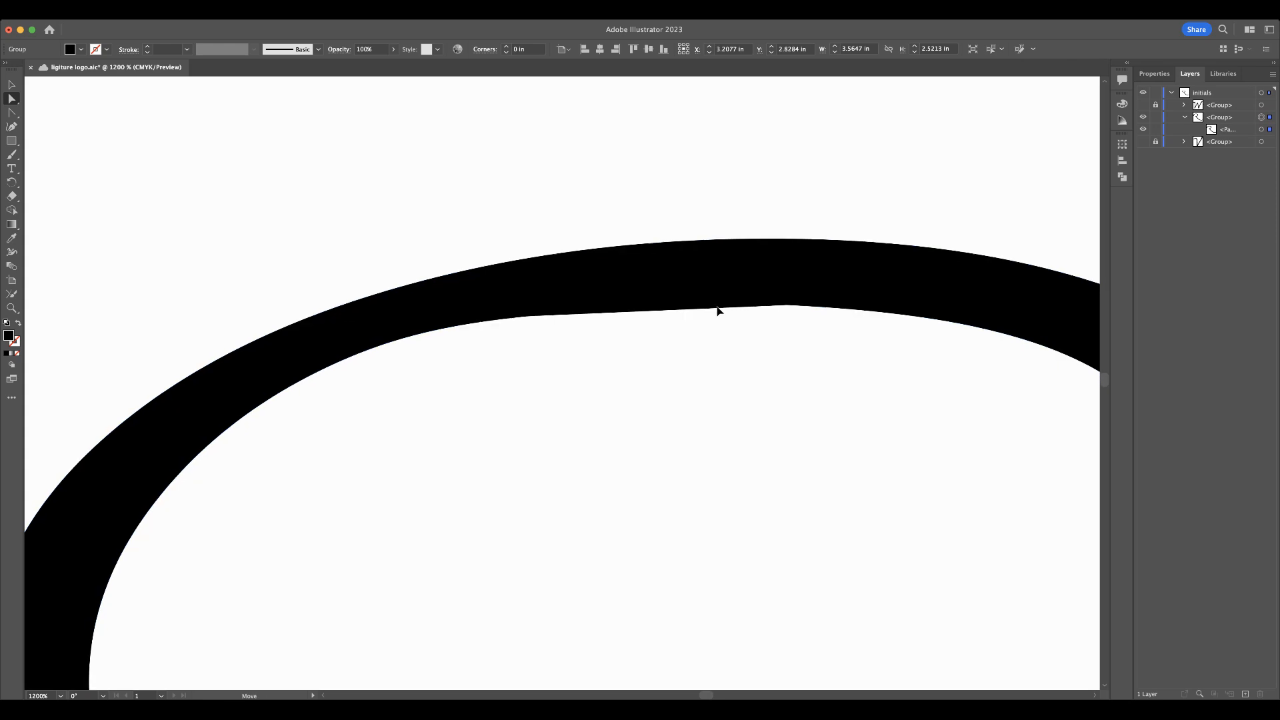
{"action": "mouse_move", "coordinate": [782, 310]}
{"action": "left_mouse_down"}
{"action": "mouse_move", "coordinate": [802, 314]}
{"action": "mouse_move", "coordinate": [779, 312]}
{"action": "left_mouse_up"}
Step: Show the W and V groups again alongside the R
{"action": "left_click", "coordinate": [755, 366], "text": "alt+super"}
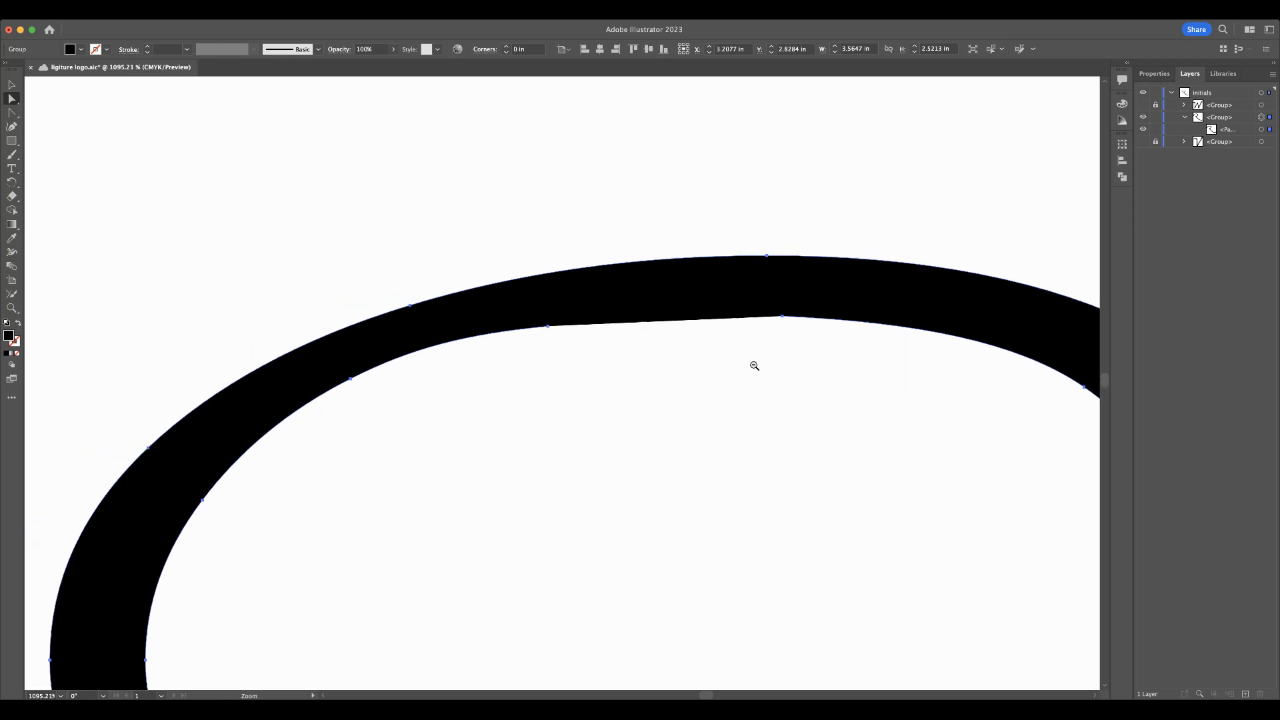
{"action": "left_click", "coordinate": [755, 366], "text": "alt+super"}
{"action": "left_click", "coordinate": [755, 366], "text": "alt+super"}
{"action": "left_click", "coordinate": [486, 438], "text": "alt+super"}
{"action": "left_click", "coordinate": [487, 437], "text": "alt+super"}
{"action": "left_click_drag", "start_coordinate": [486, 438], "coordinate": [494, 436]}
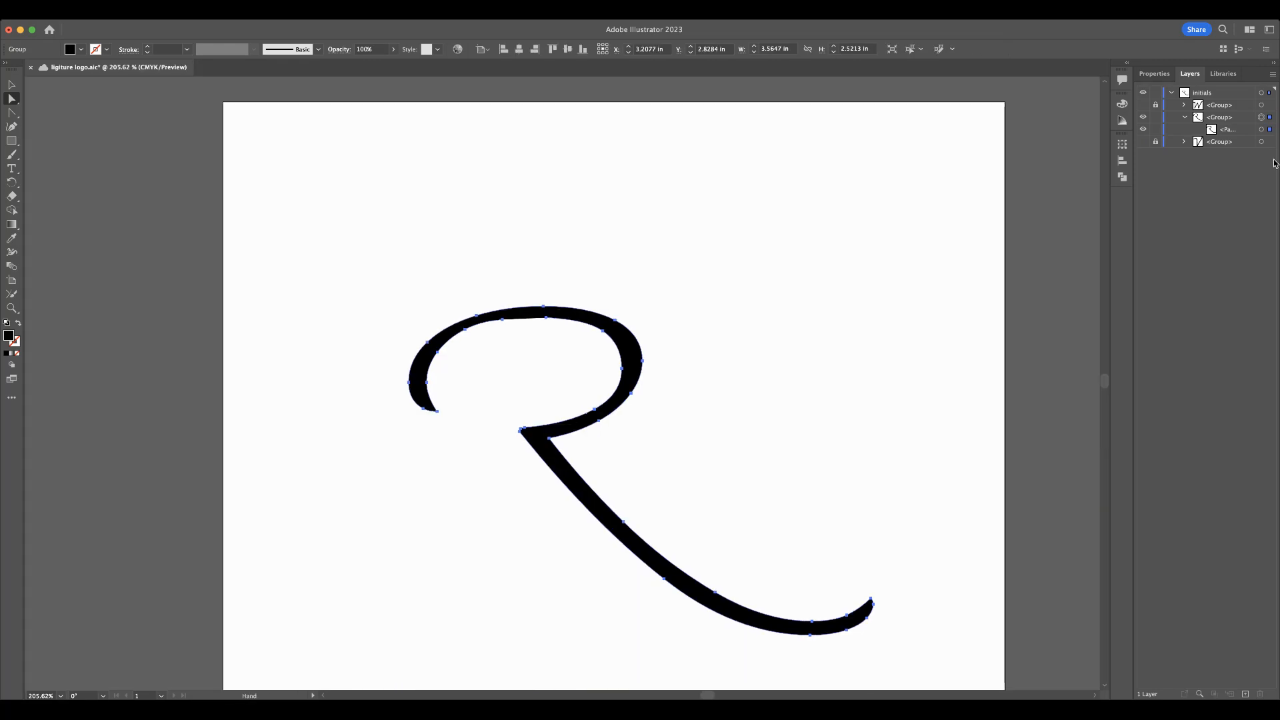
{"action": "left_click", "coordinate": [1143, 104]}
{"action": "left_click", "coordinate": [1143, 142]}
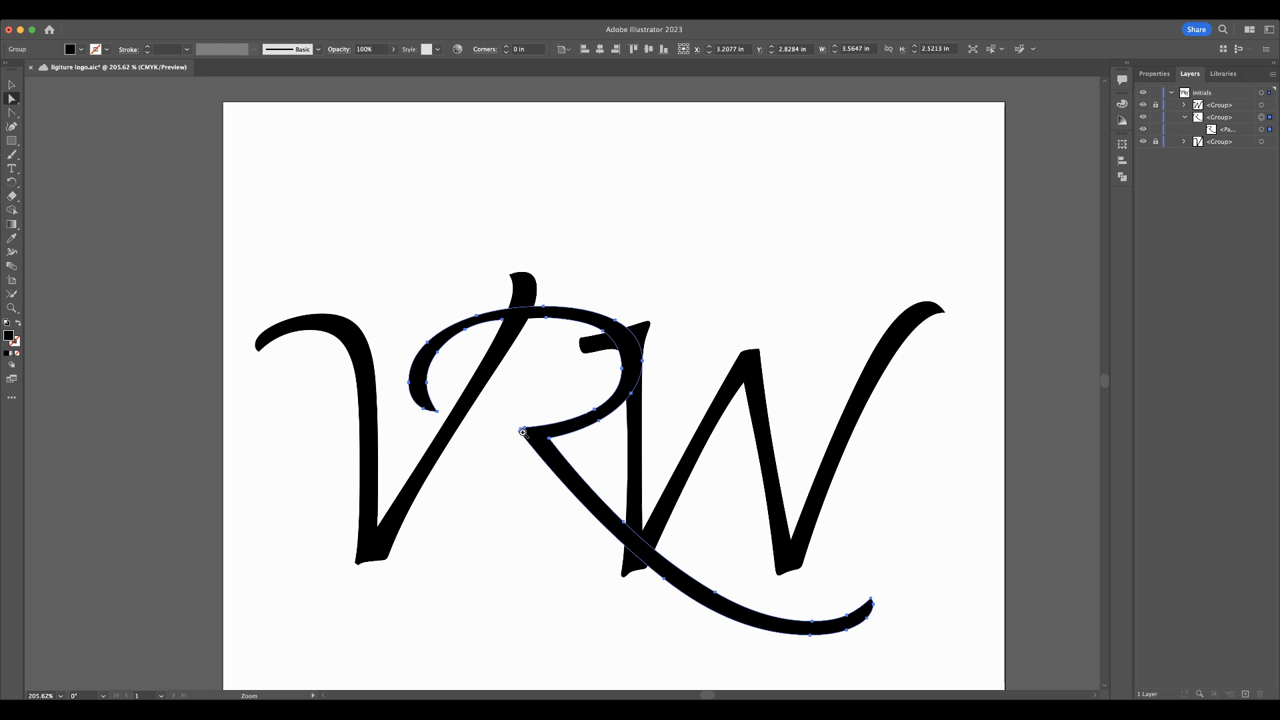
Step: Try to extend the R's left junction corner toward the V by moving a single anchor point
{"action": "left_click", "coordinate": [522, 434], "text": "super"}
{"action": "left_click", "coordinate": [523, 434], "text": "super"}
{"action": "left_click", "coordinate": [525, 433], "text": "super"}
{"action": "left_click_drag", "start_coordinate": [670, 261], "coordinate": [636, 305]}
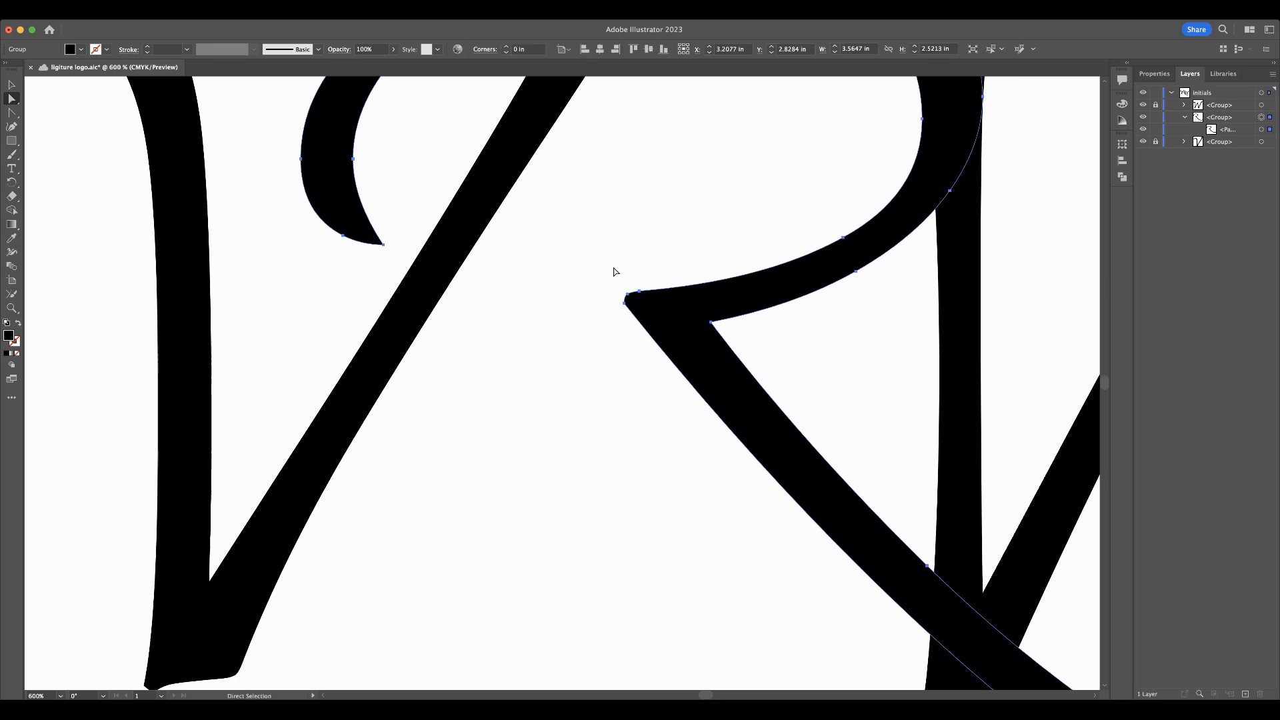
{"action": "left_click", "coordinate": [629, 298]}
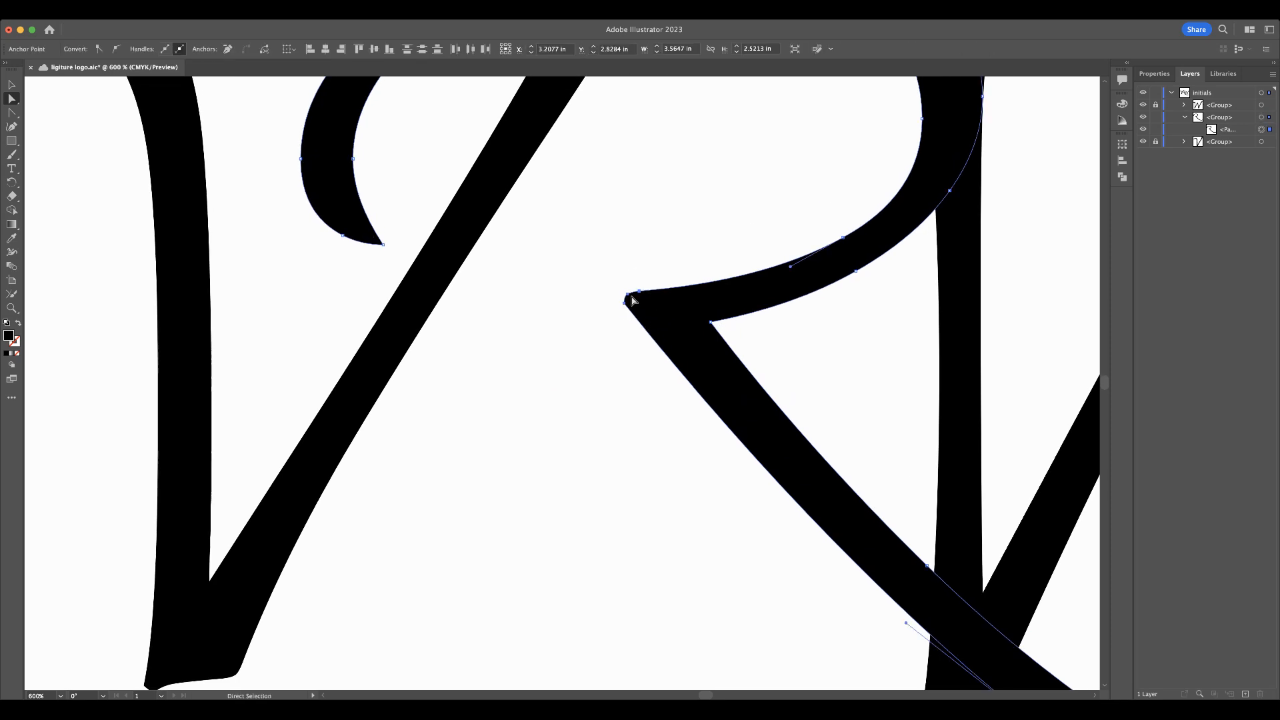
{"action": "mouse_move", "coordinate": [631, 299]}
{"action": "left_mouse_down"}
{"action": "mouse_move", "coordinate": [494, 268]}
{"action": "mouse_move", "coordinate": [628, 300]}
{"action": "mouse_move", "coordinate": [530, 236]}
{"action": "left_mouse_up"}
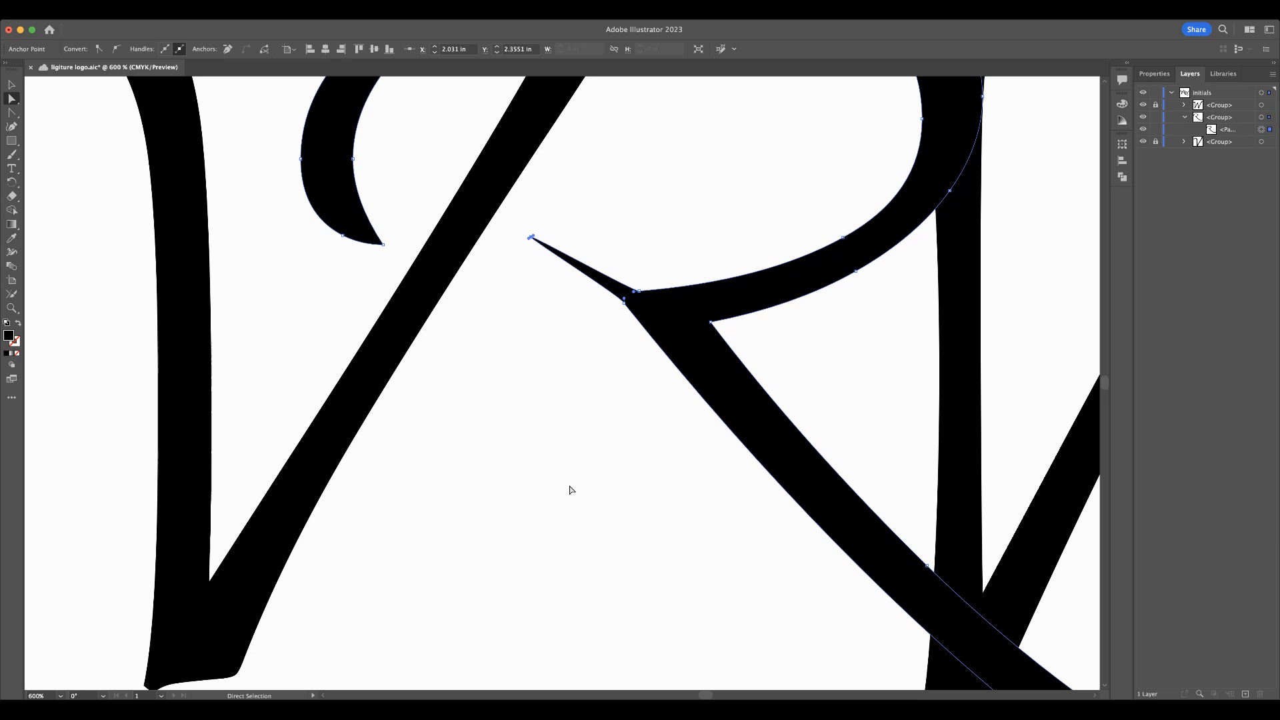
{"action": "key", "text": "super+z"}
Step: Select all the anchor points at the R's left junction corner and move them together up to the V's diagonal stroke
{"action": "left_click_drag", "start_coordinate": [604, 267], "coordinate": [666, 348]}
{"action": "left_click_drag", "start_coordinate": [625, 304], "coordinate": [484, 259]}
{"action": "key", "text": "super+0"}
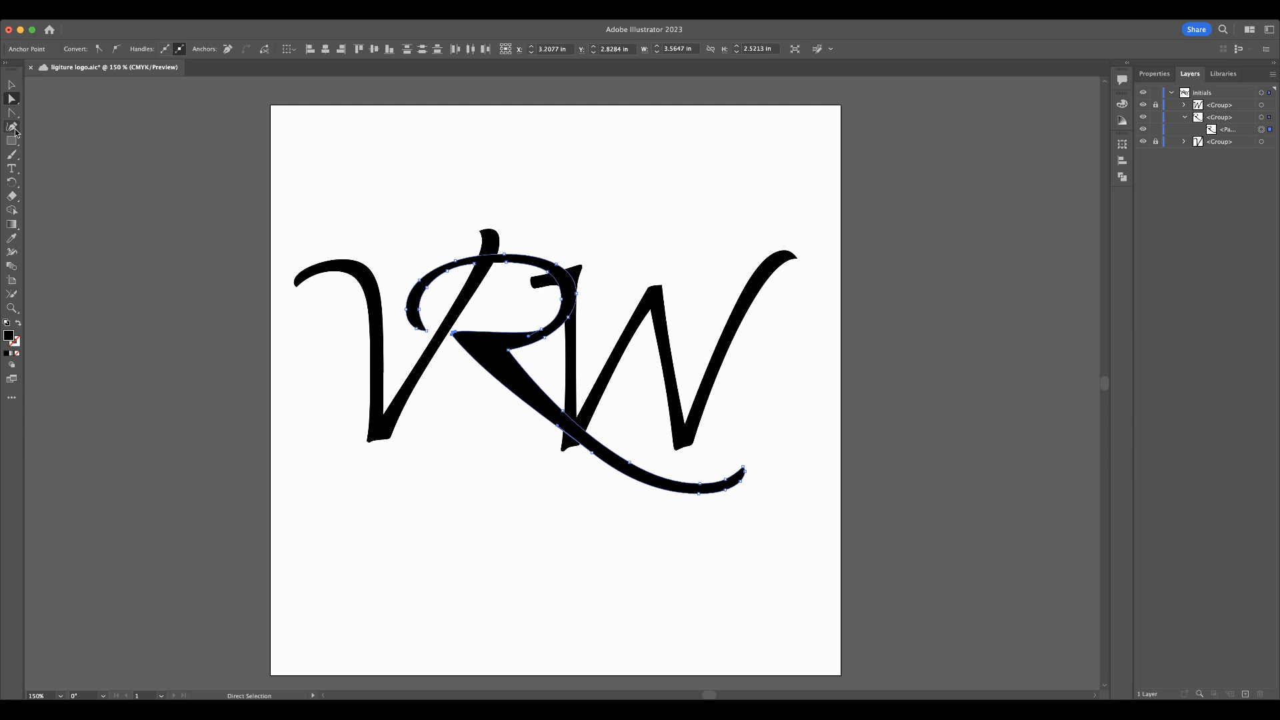
Step: Unlock the W and V groups and try redrawing the edge of the W's right stroke with the Pencil tool
{"action": "left_click", "coordinate": [12, 156]}
{"action": "key", "text": "n"}
{"action": "left_click", "coordinate": [1155, 107]}
{"action": "left_click", "coordinate": [1156, 142]}
{"action": "mouse_move", "coordinate": [763, 270]}
{"action": "left_mouse_down"}
{"action": "mouse_move", "coordinate": [793, 298]}
{"action": "mouse_move", "coordinate": [771, 351]}
{"action": "mouse_move", "coordinate": [697, 398]}
{"action": "left_mouse_up"}
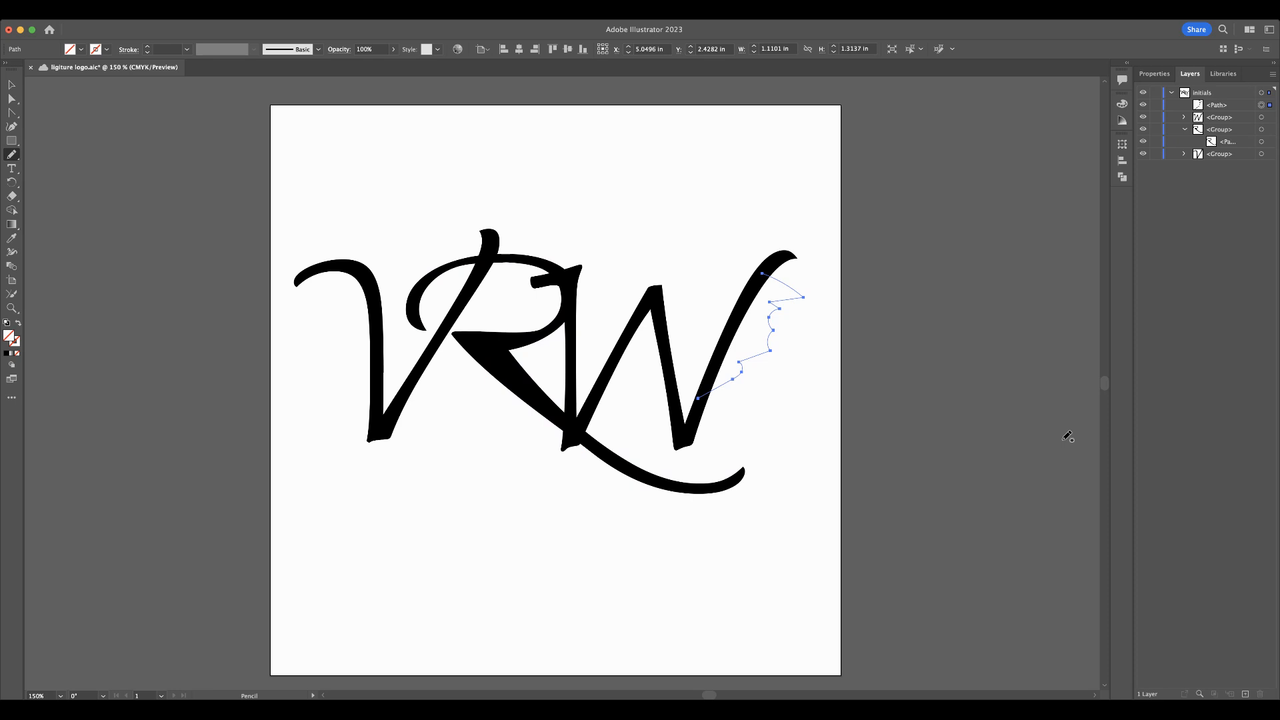
{"action": "key", "text": "super+z"}
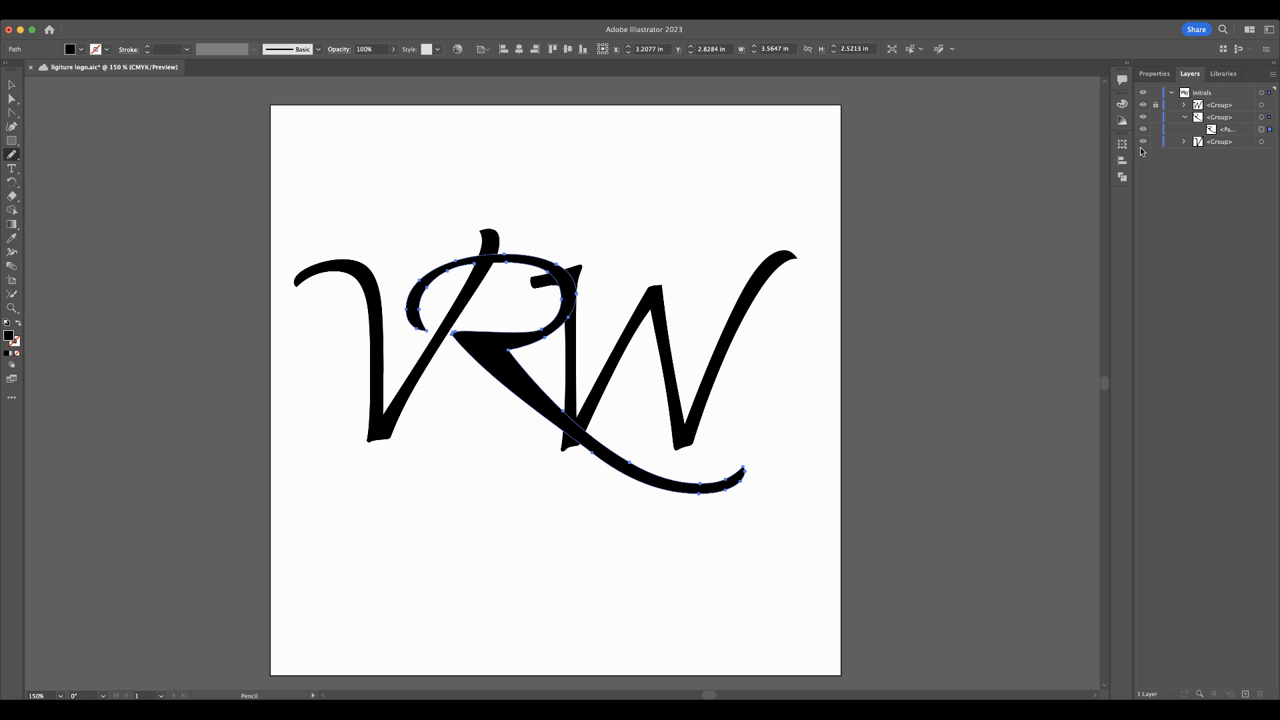
Step: Select the V group and redraw its foot with the Pencil tool as a longer, sharp downward point
{"action": "left_click", "coordinate": [1261, 143]}
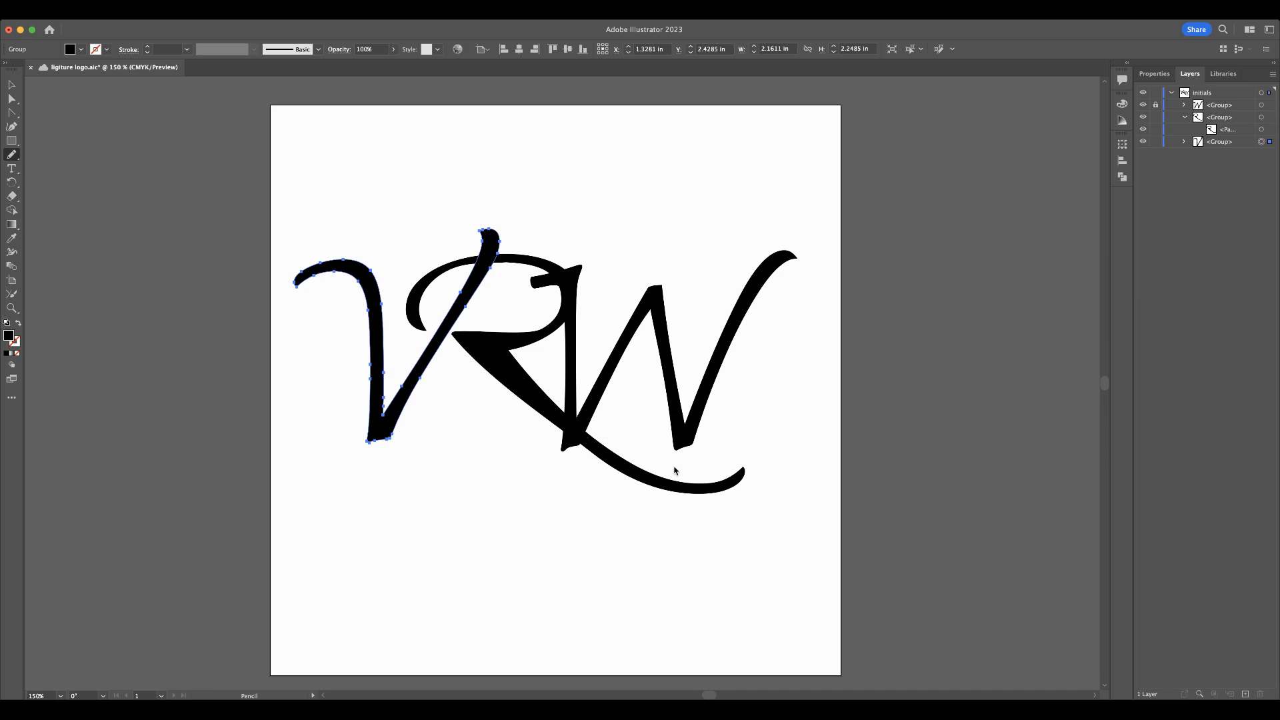
{"action": "scroll", "coordinate": [448, 419], "scroll_direction": "left", "scroll_amount": 1}
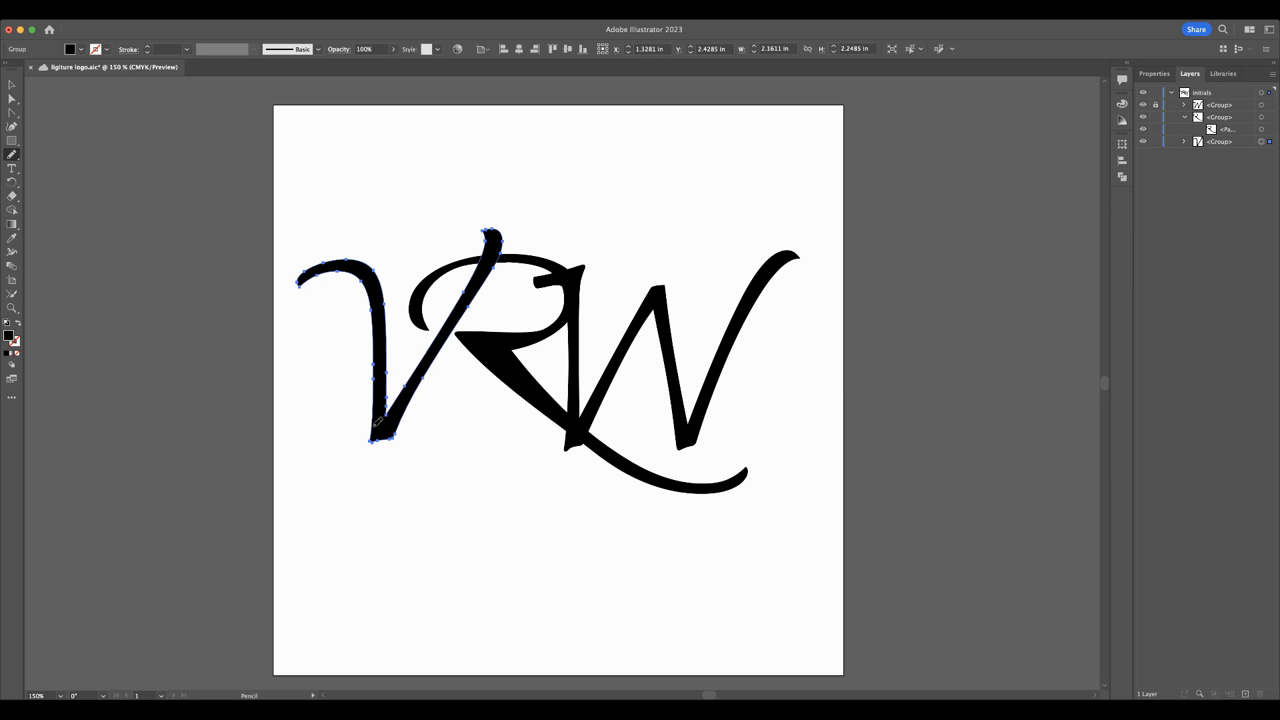
{"action": "mouse_move", "coordinate": [377, 422]}
{"action": "left_mouse_down"}
{"action": "mouse_move", "coordinate": [372, 503]}
{"action": "mouse_move", "coordinate": [423, 376]}
{"action": "left_mouse_up"}
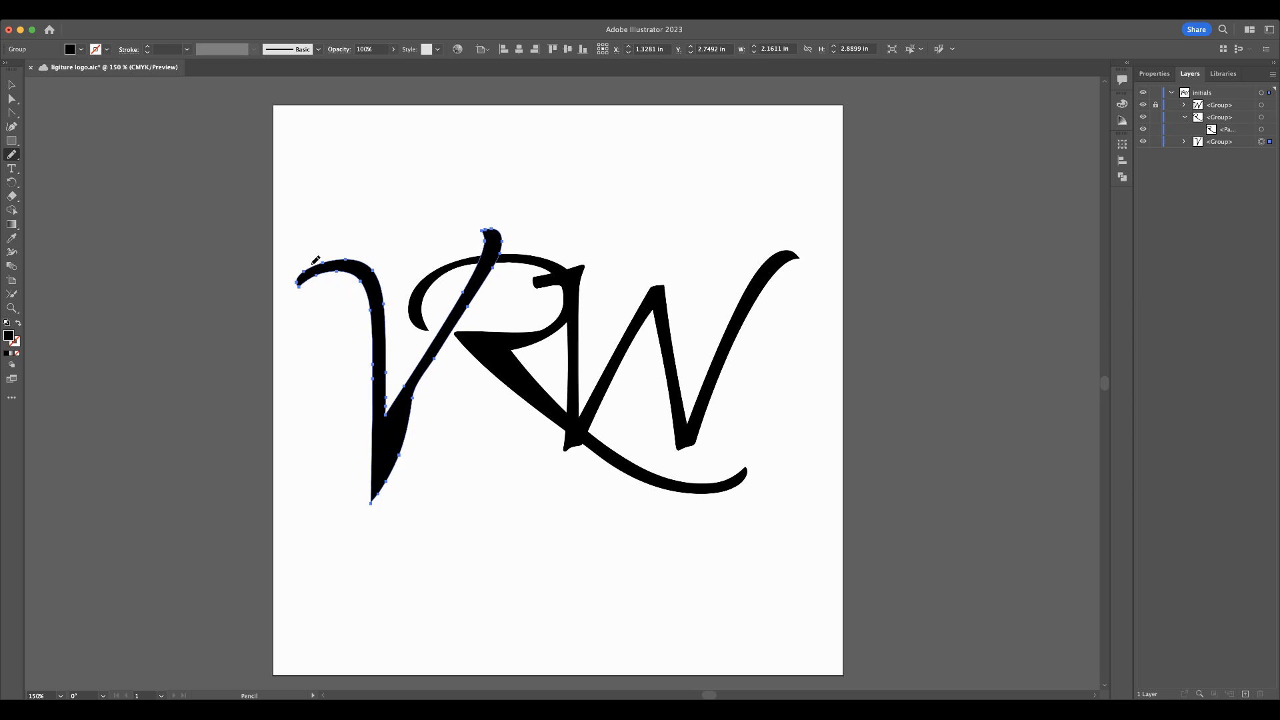
Step: Redraw the V's left end and the top of its diagonal stroke as pointed, flared serifs with the Pencil tool
{"action": "mouse_move", "coordinate": [316, 260]}
{"action": "left_mouse_down"}
{"action": "mouse_move", "coordinate": [279, 291]}
{"action": "mouse_move", "coordinate": [285, 341]}
{"action": "mouse_move", "coordinate": [314, 264]}
{"action": "mouse_move", "coordinate": [333, 278]}
{"action": "mouse_move", "coordinate": [287, 250]}
{"action": "mouse_move", "coordinate": [291, 330]}
{"action": "mouse_move", "coordinate": [342, 259]}
{"action": "left_mouse_up"}
{"action": "key", "text": "cmd+z"}
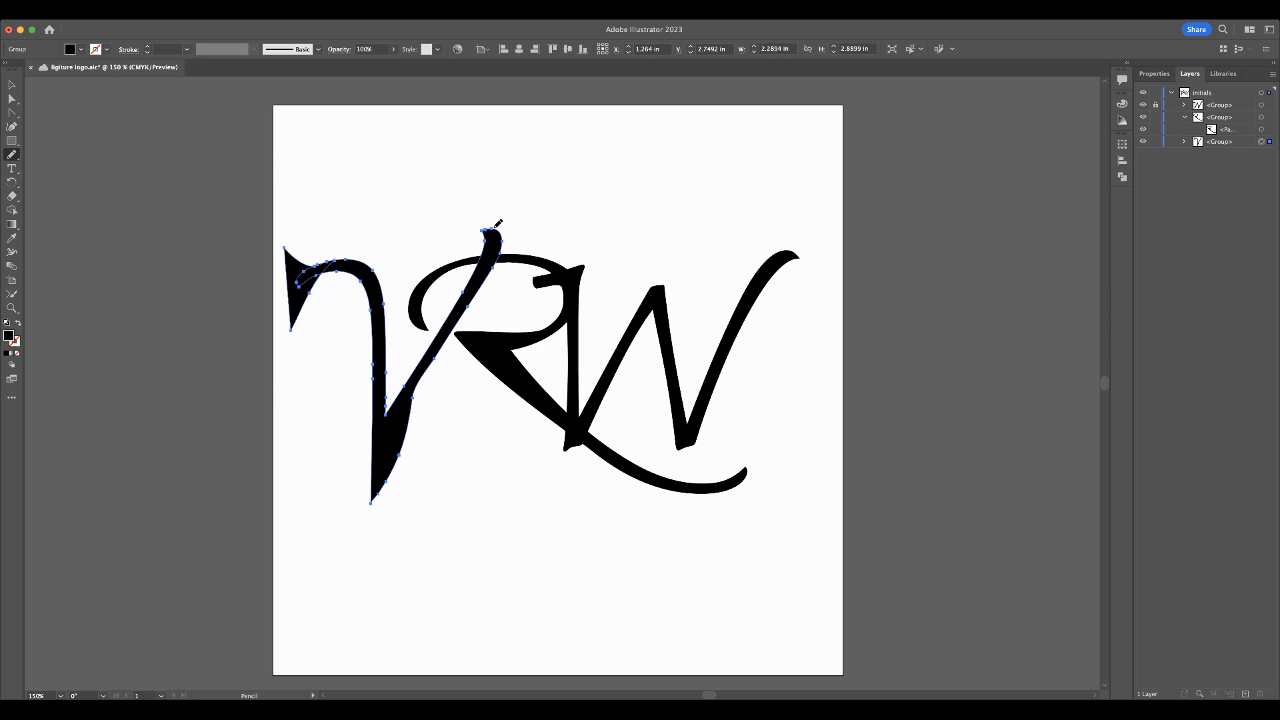
{"action": "mouse_move", "coordinate": [492, 232]}
{"action": "left_mouse_down"}
{"action": "mouse_move", "coordinate": [556, 212]}
{"action": "mouse_move", "coordinate": [591, 226]}
{"action": "mouse_move", "coordinate": [503, 251]}
{"action": "left_mouse_up"}
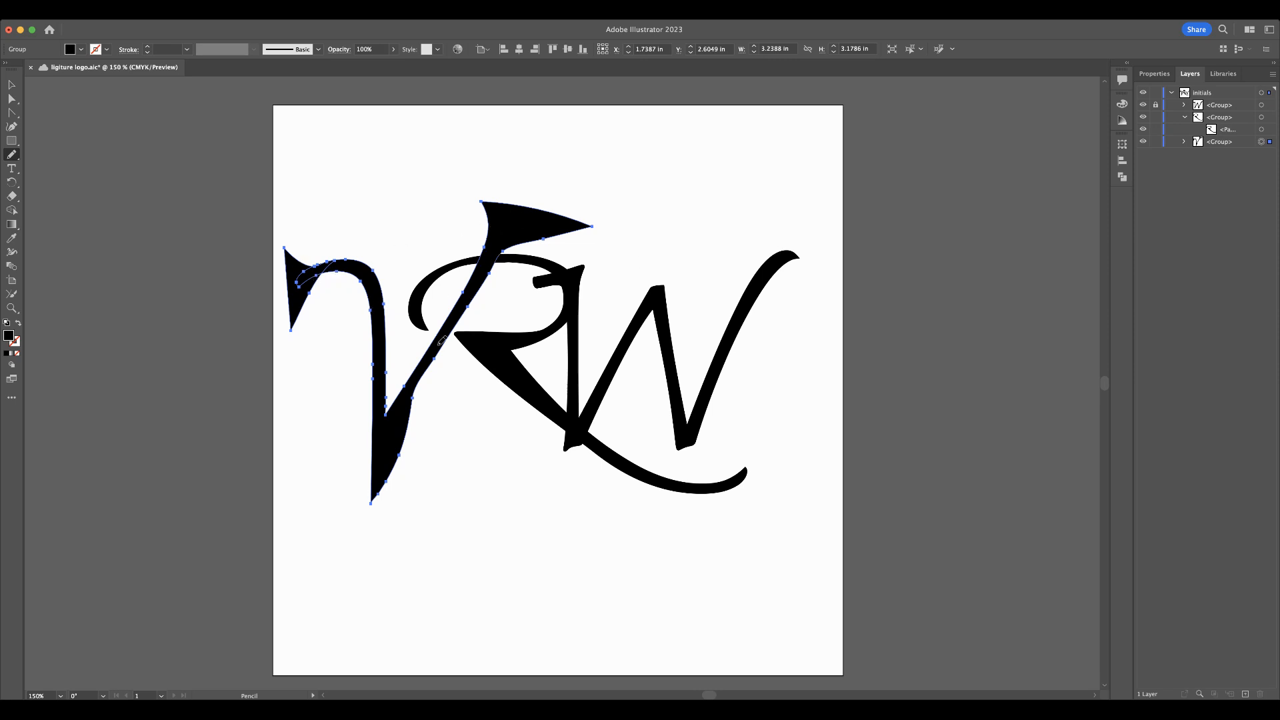
Step: Delete the leftover overlapping anchor points and path pieces inside the V's redrawn left serif with the Direct Selection tool
{"action": "key", "text": "super"}
{"action": "left_click", "coordinate": [11, 99]}
{"action": "left_click", "coordinate": [323, 236]}
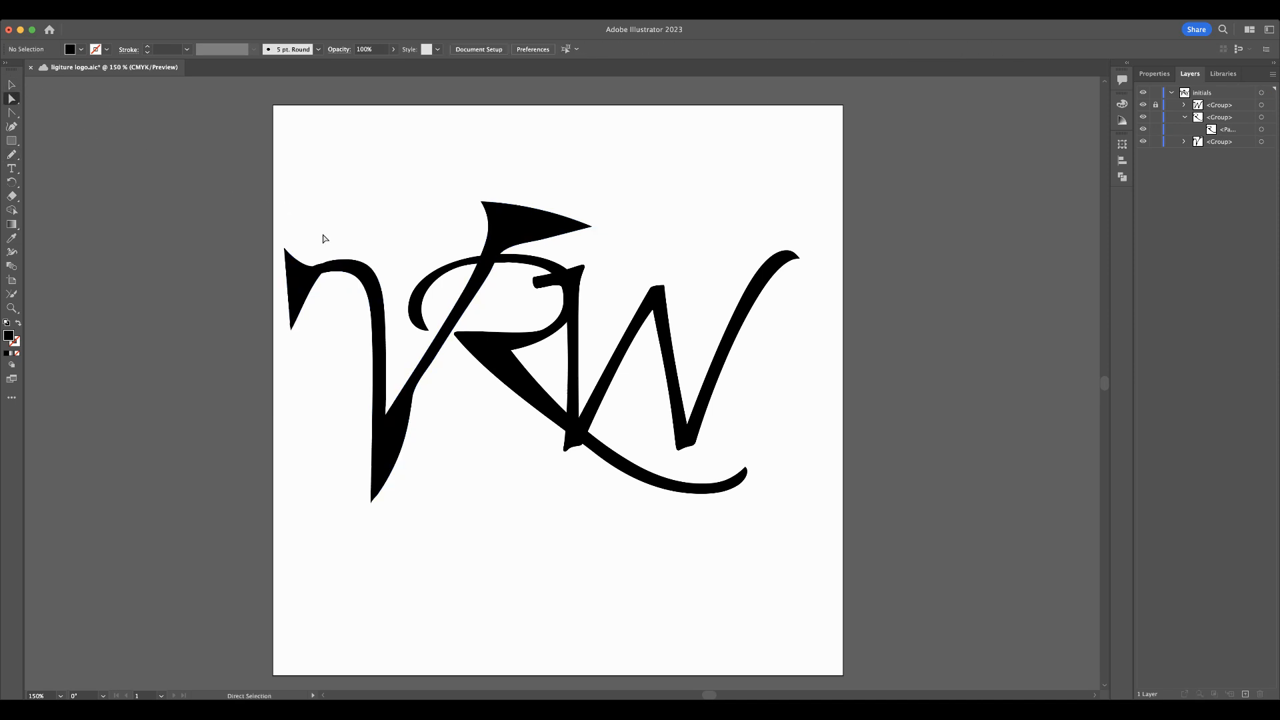
{"action": "left_click", "coordinate": [316, 256]}
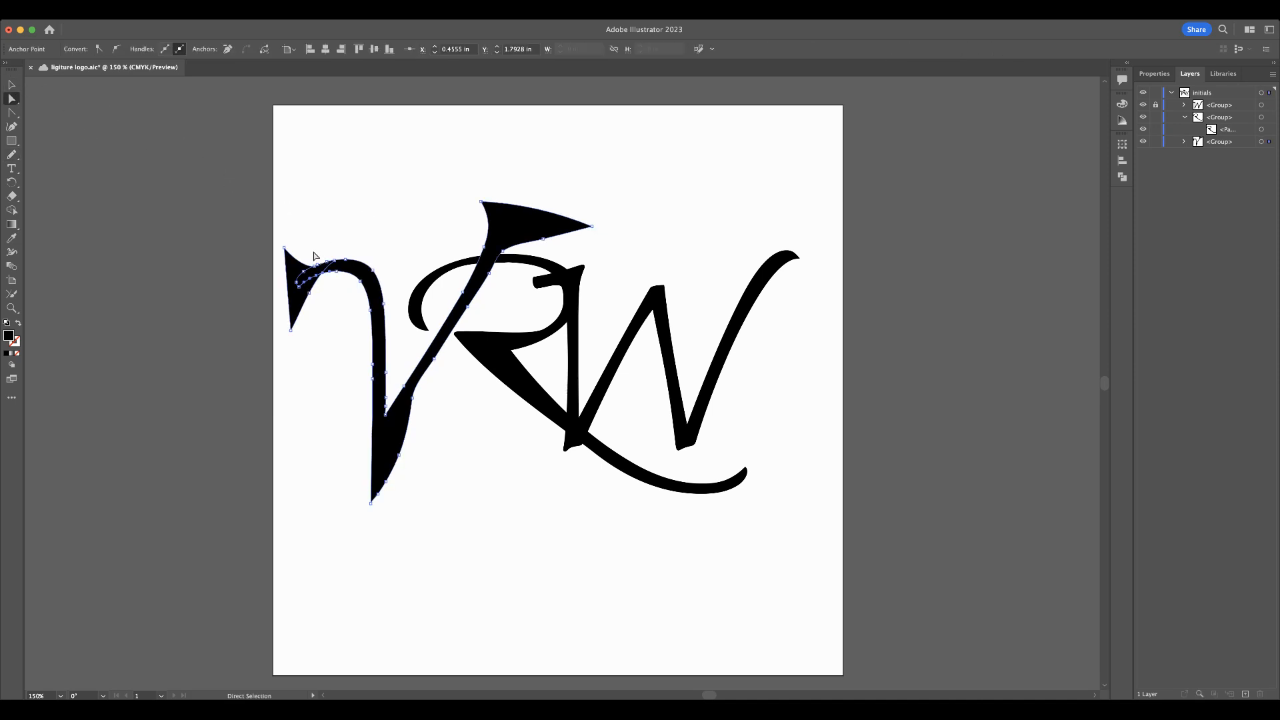
{"action": "left_click", "coordinate": [333, 321]}
{"action": "left_click_drag", "start_coordinate": [260, 237], "coordinate": [347, 344]}
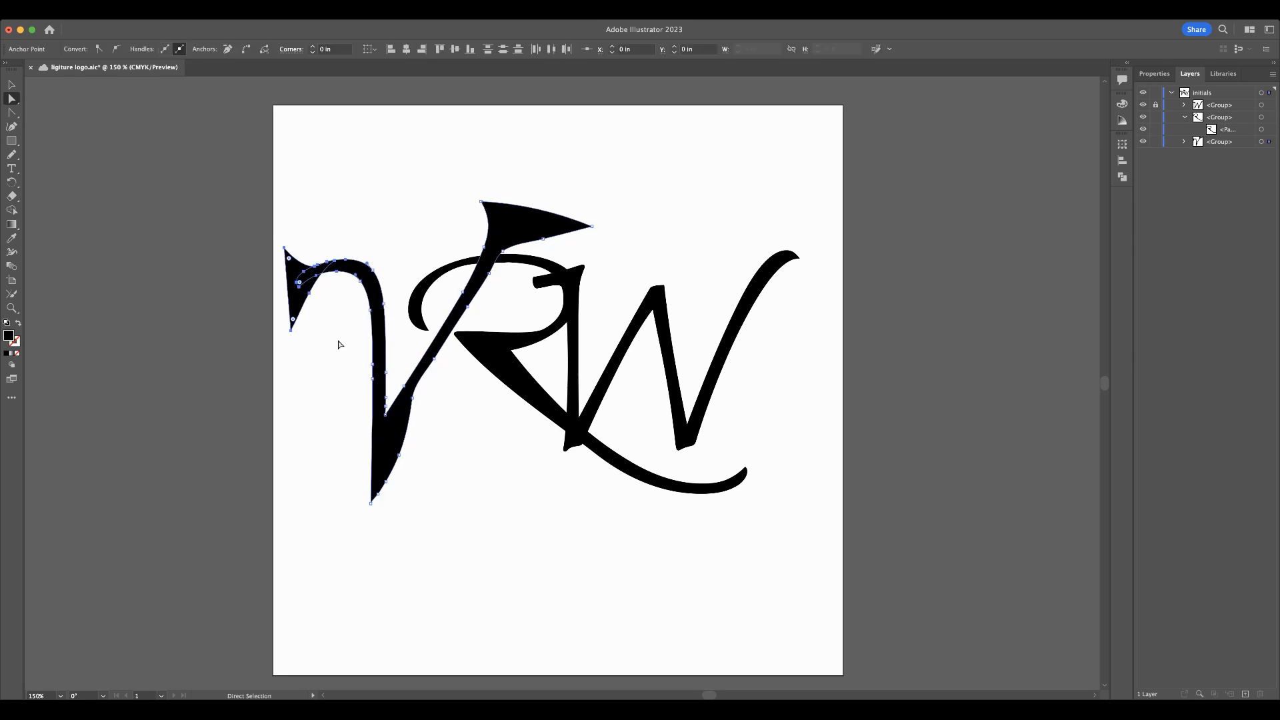
{"action": "left_click", "coordinate": [300, 285]}
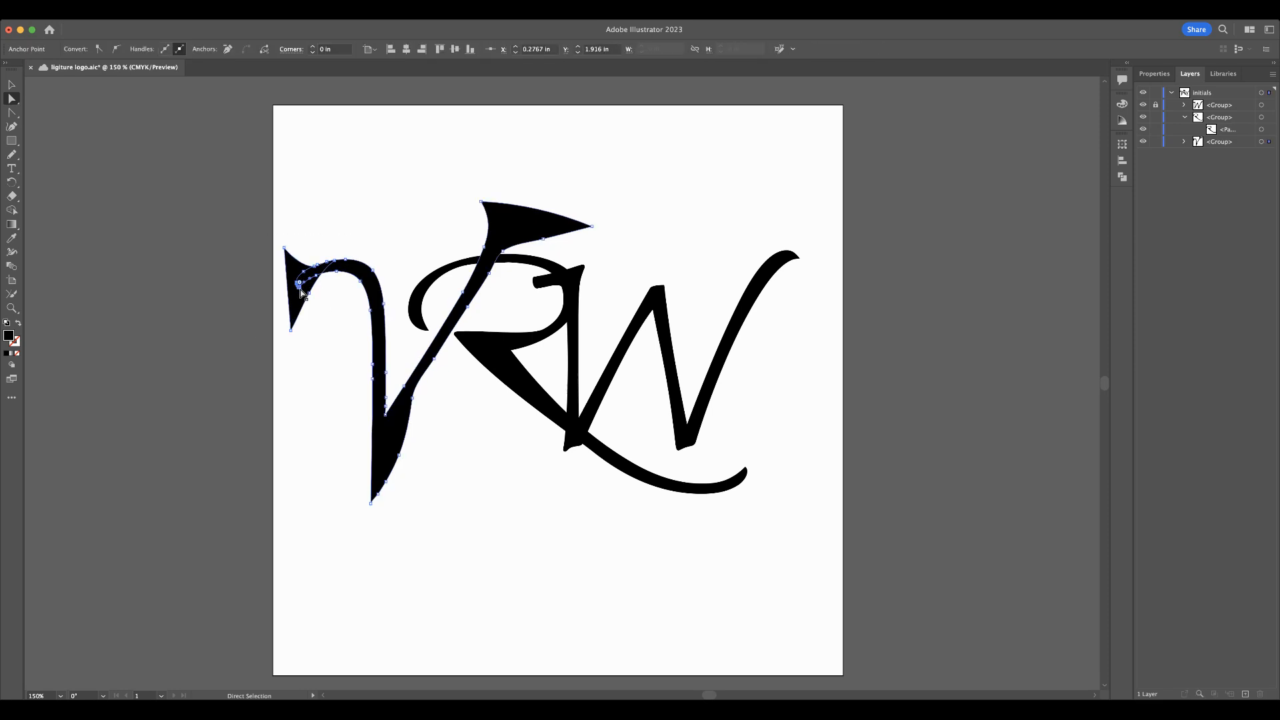
{"action": "key", "text": "Delete"}
{"action": "left_click", "coordinate": [297, 281]}
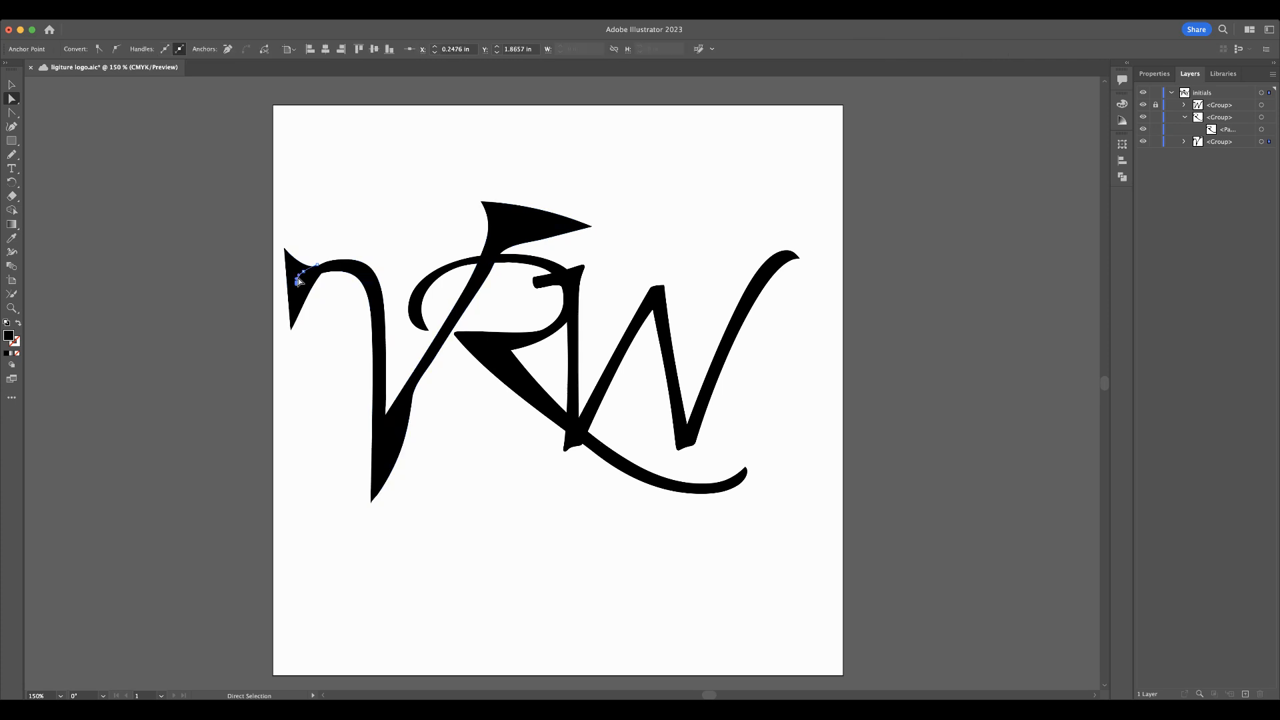
{"action": "key", "text": "Delete"}
{"action": "left_click", "coordinate": [304, 276]}
{"action": "key", "text": "Delete"}
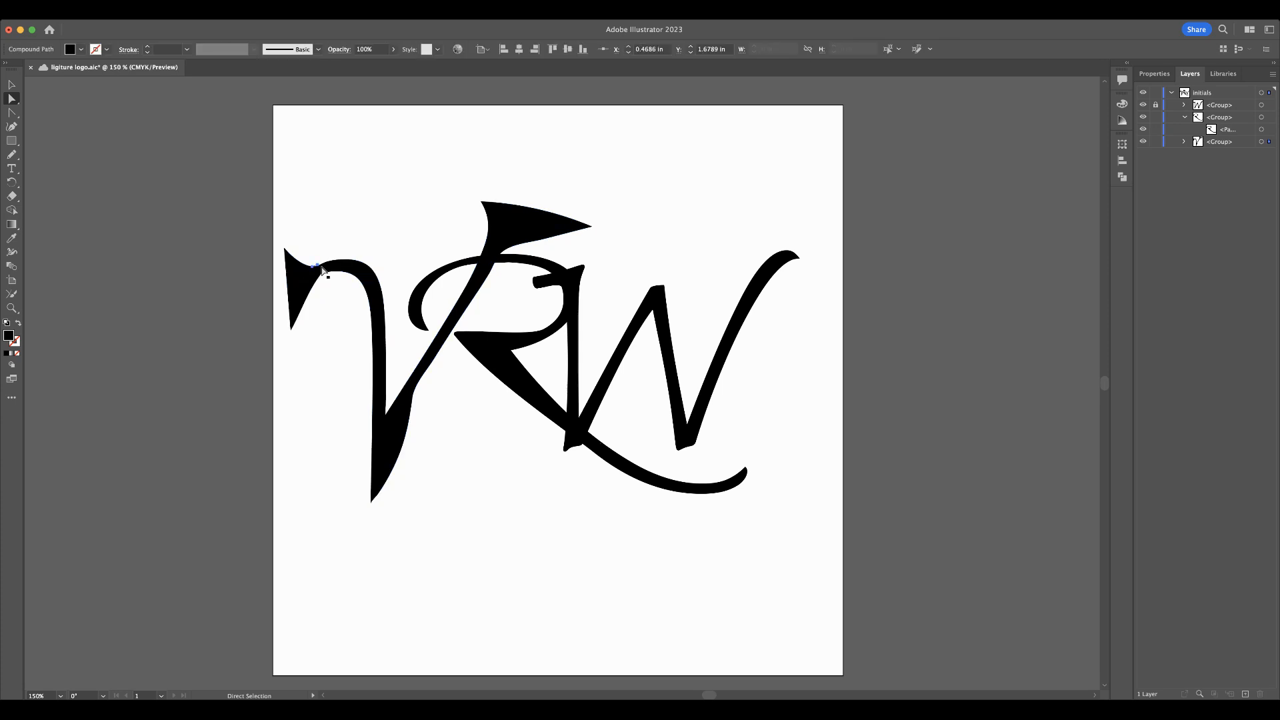
{"action": "left_click_drag", "start_coordinate": [262, 238], "coordinate": [354, 328]}
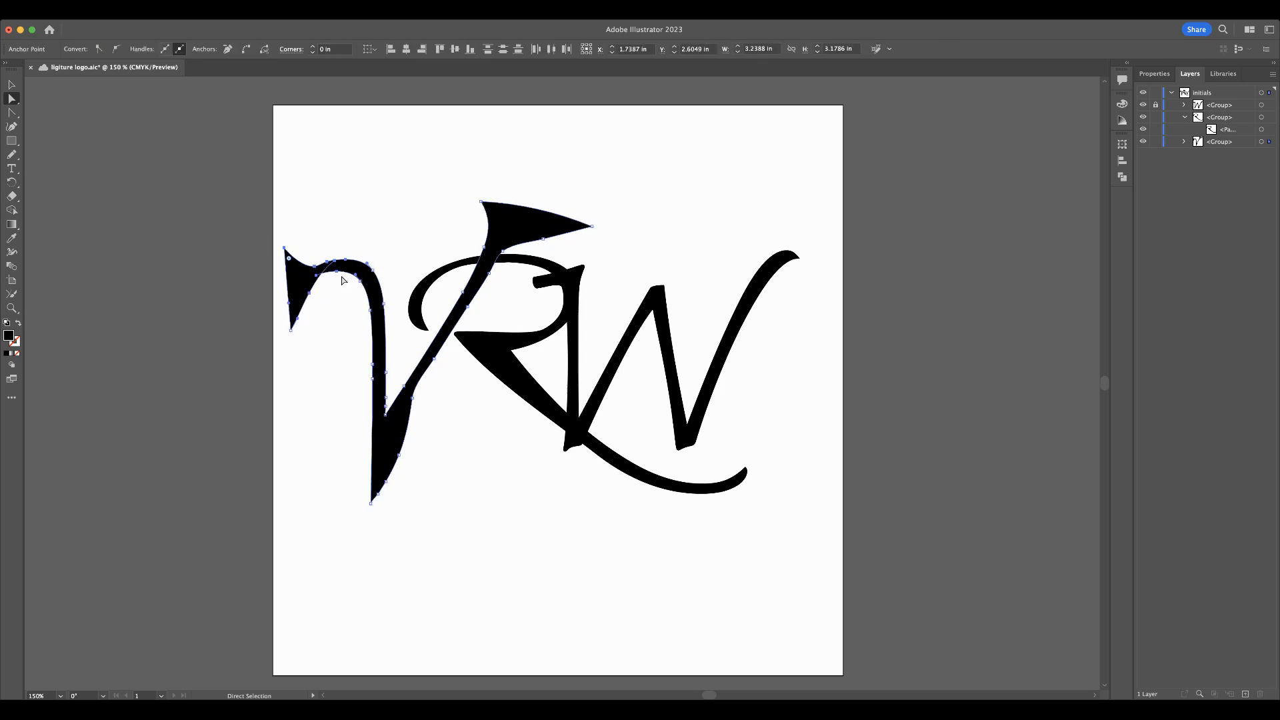
{"action": "key", "text": "Delete"}
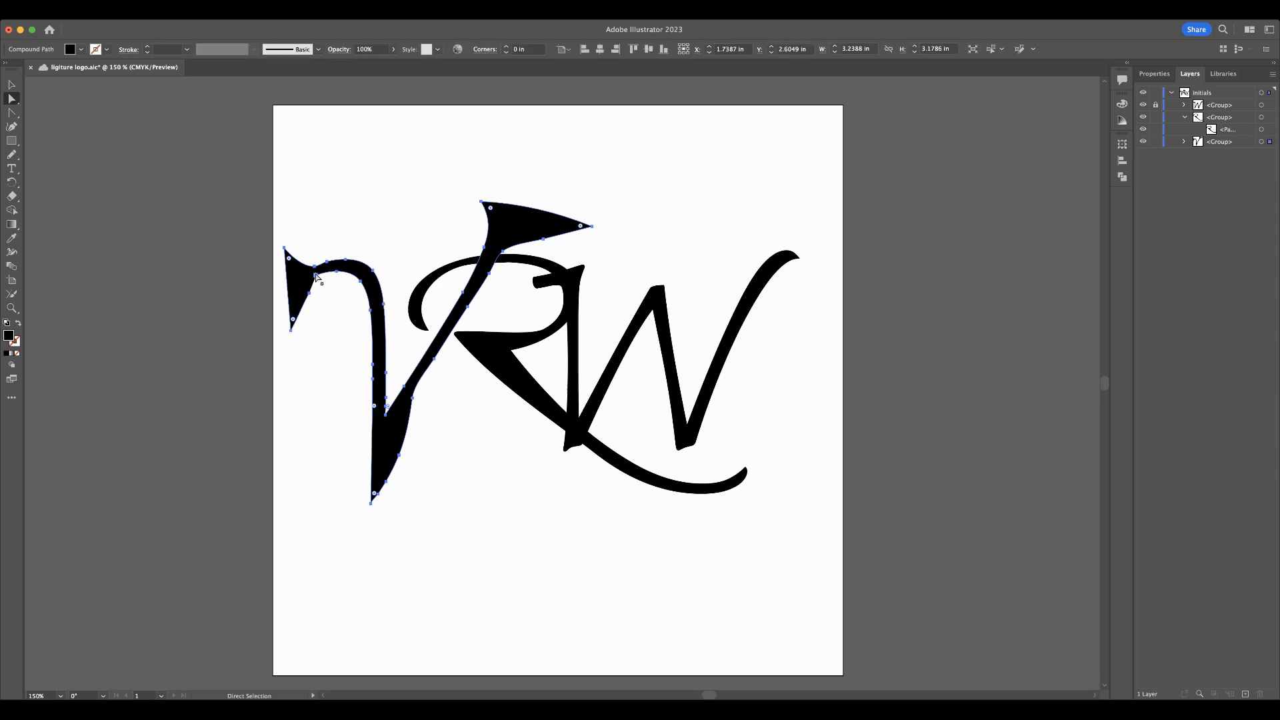
Step: Select the anchor points of the V and the R together
{"action": "left_click_drag", "start_coordinate": [248, 228], "coordinate": [750, 506]}
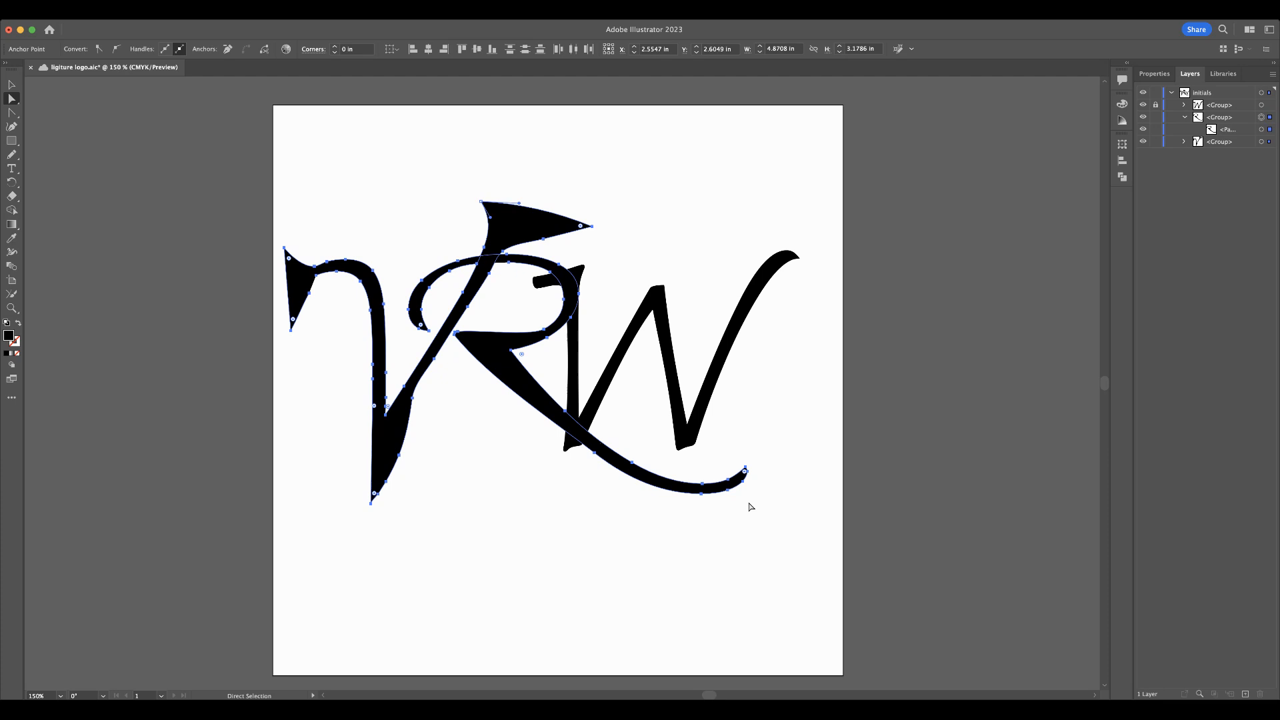